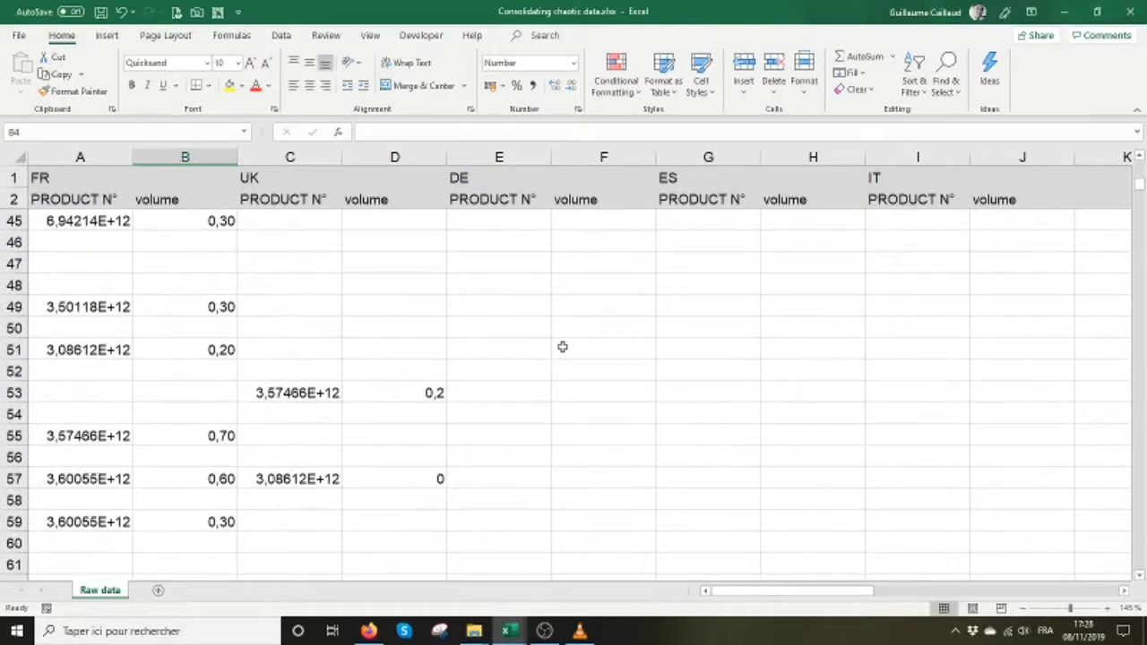
Examine how product numbers, volumes and blank rows are scattered across the country columns of the raw data.
scroll(562, 349, "down", 4)
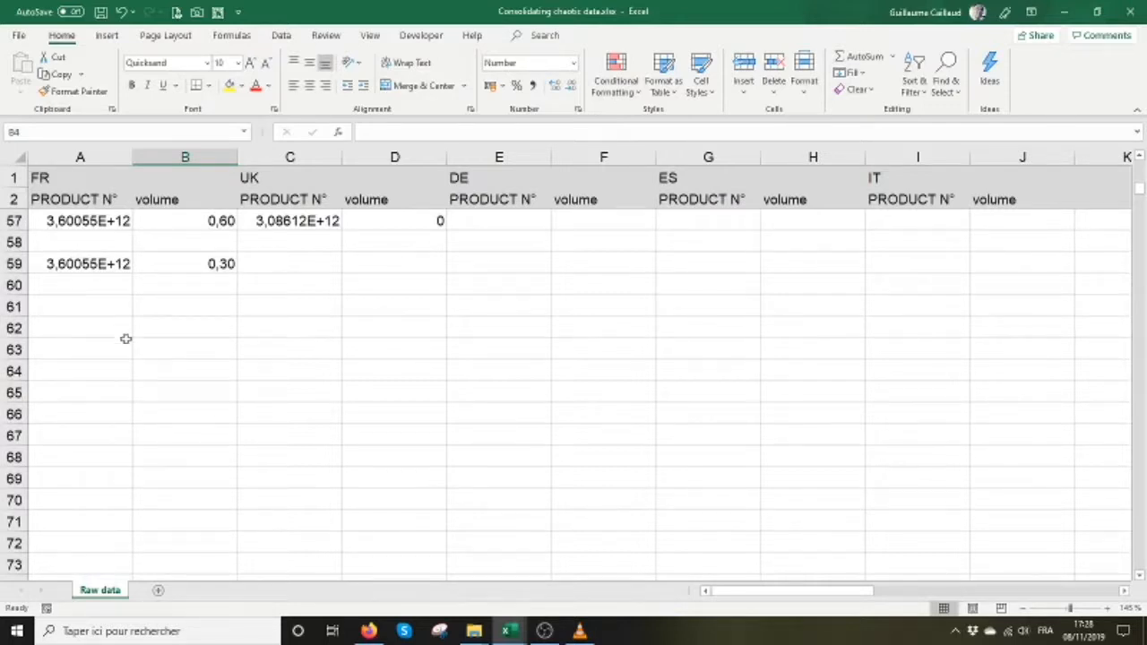
scroll(101, 407, "down", 7)
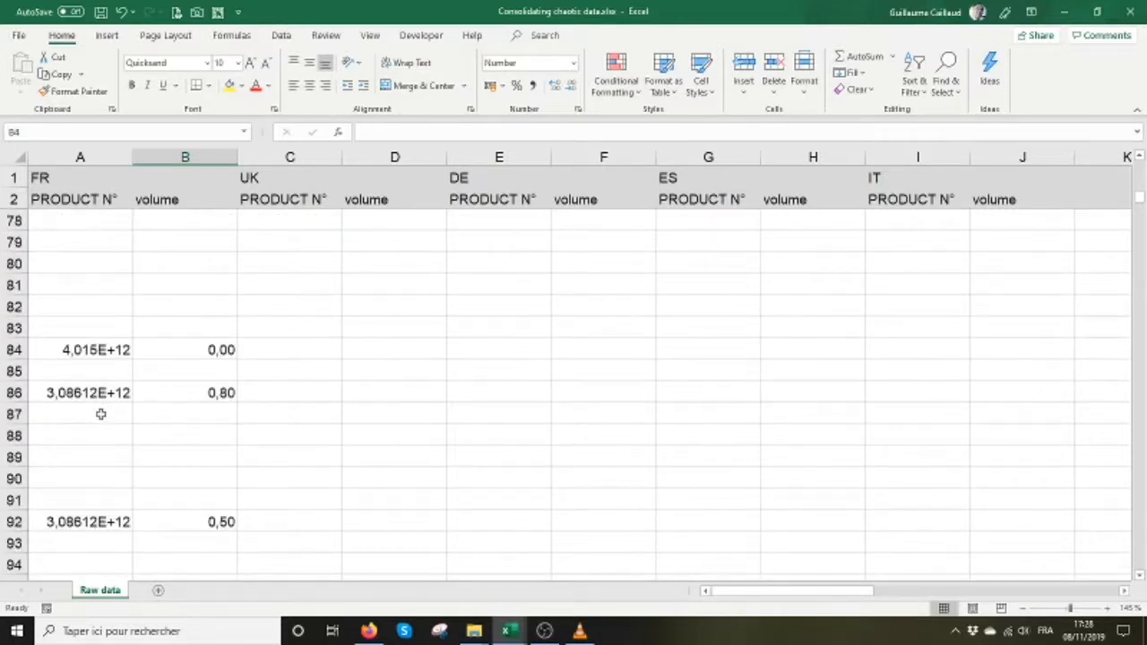
left_click_drag(14, 436, 31, 477)
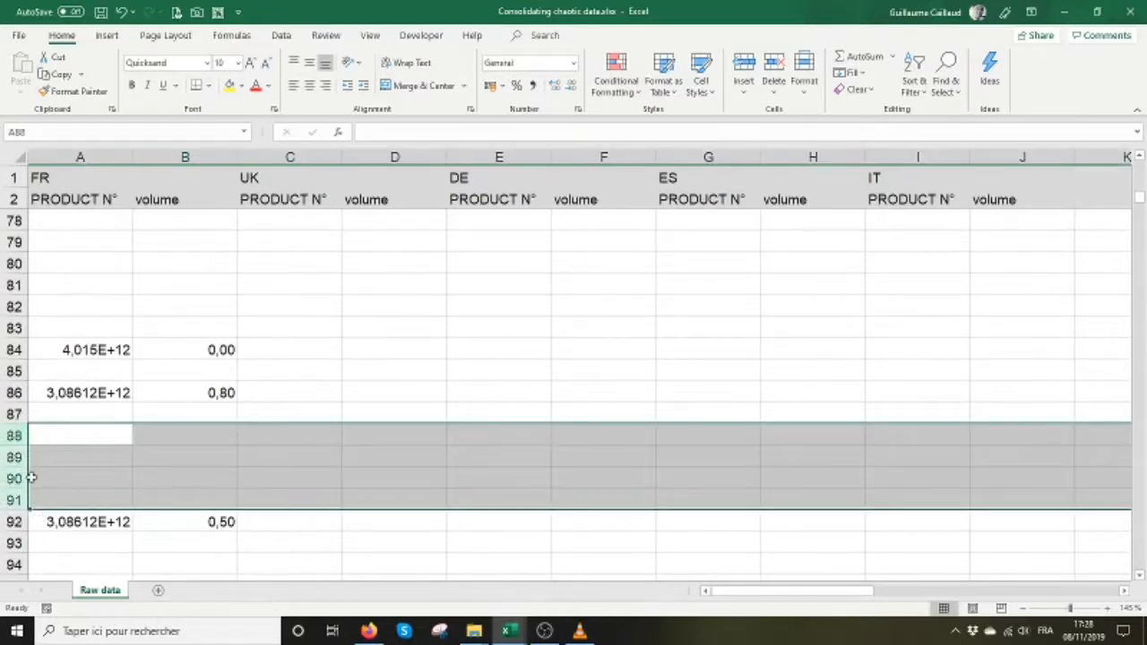
left_click(432, 307)
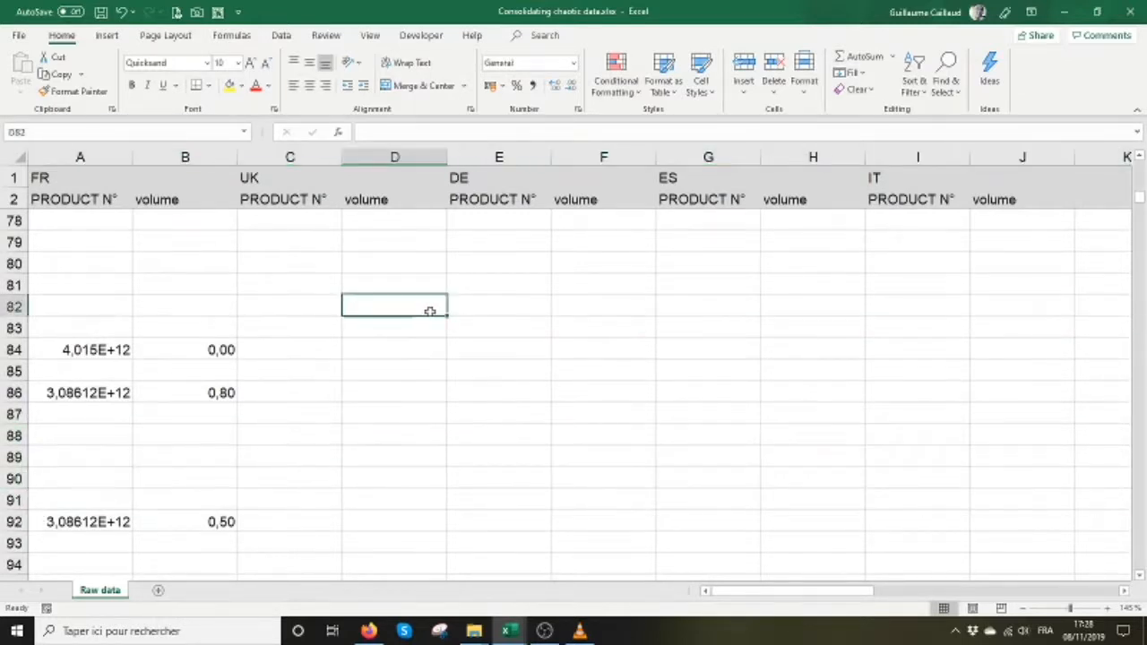
scroll(427, 260, "up", 5)
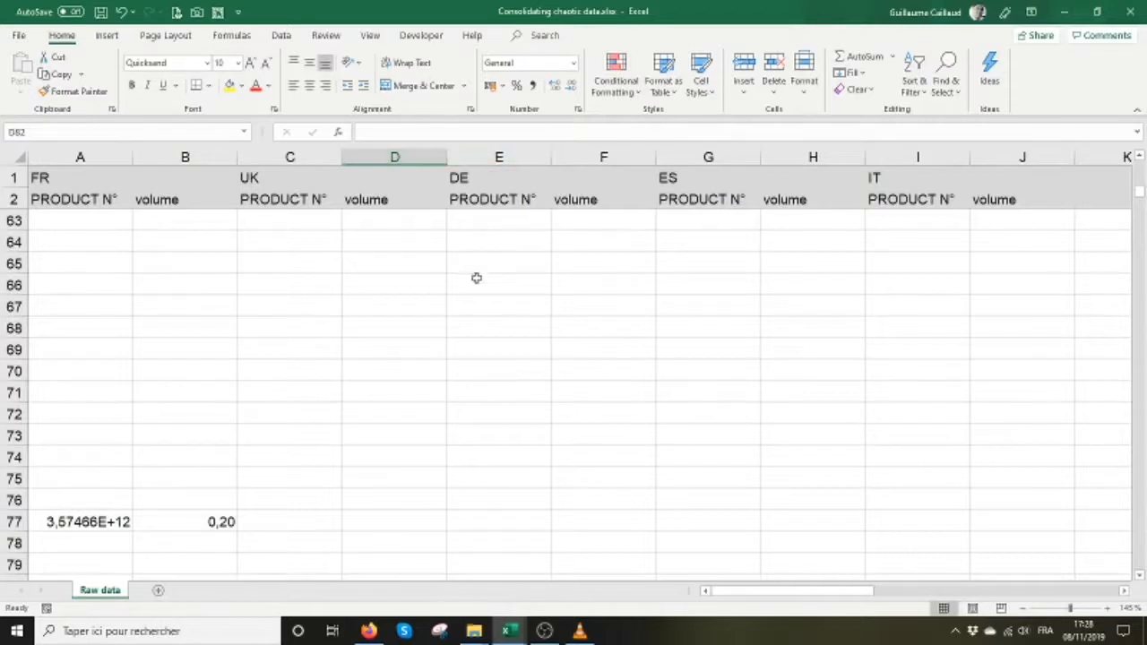
scroll(475, 276, "up", 17)
scroll(475, 276, "up", 3)
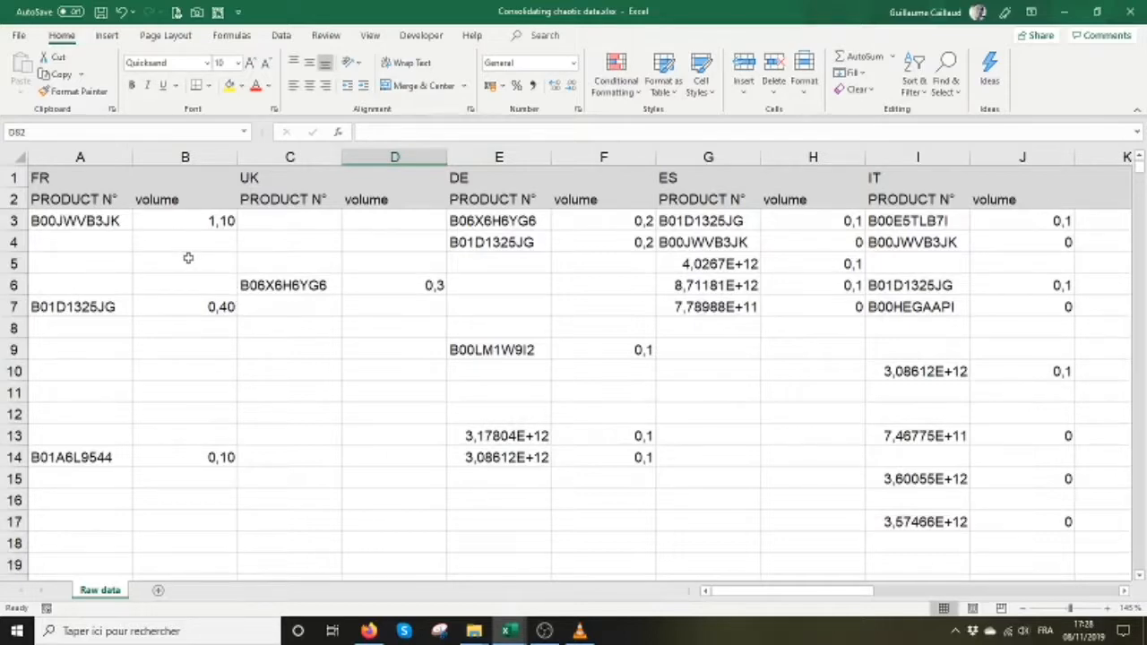
left_click(75, 220)
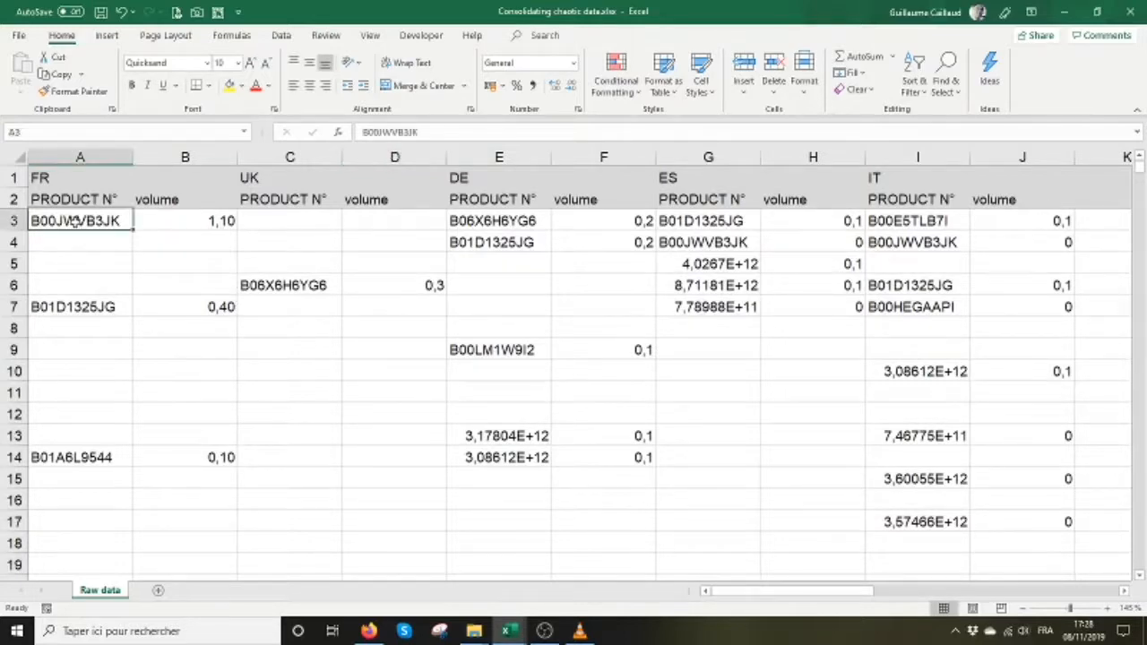
left_click_drag(75, 221, 161, 221)
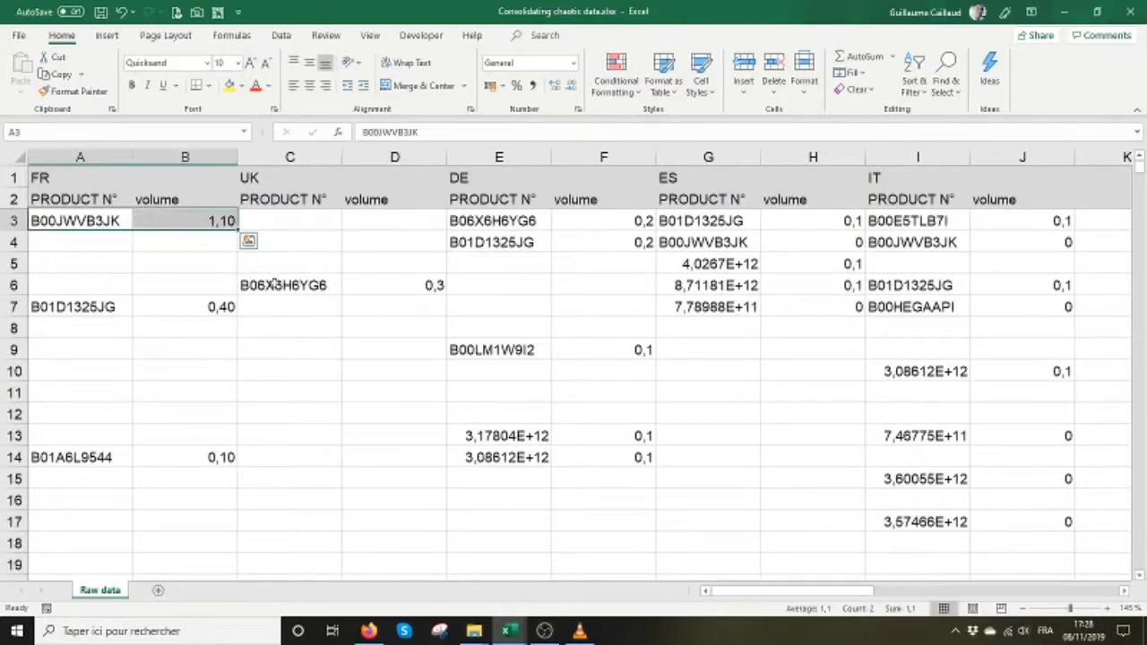
left_click_drag(274, 285, 380, 288)
left_click_drag(74, 308, 190, 306)
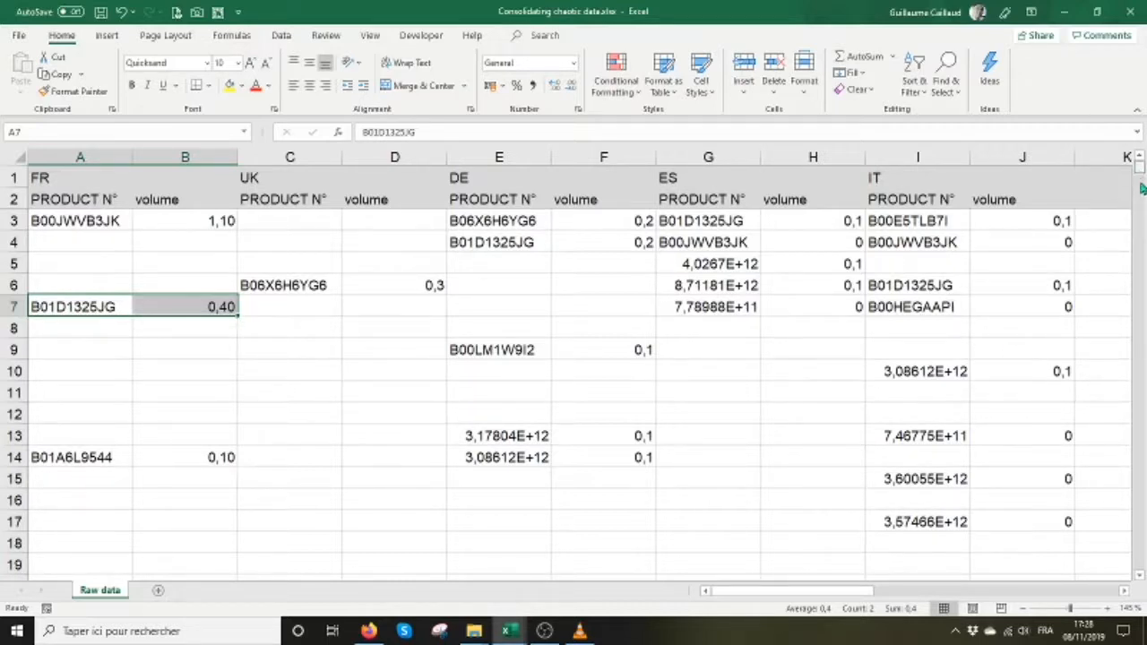
Select all blank cells within the data range A3:J116 using Go To Special with the Blanks option.
scroll(1141, 203, "down", 20)
scroll(980, 351, "down", 10)
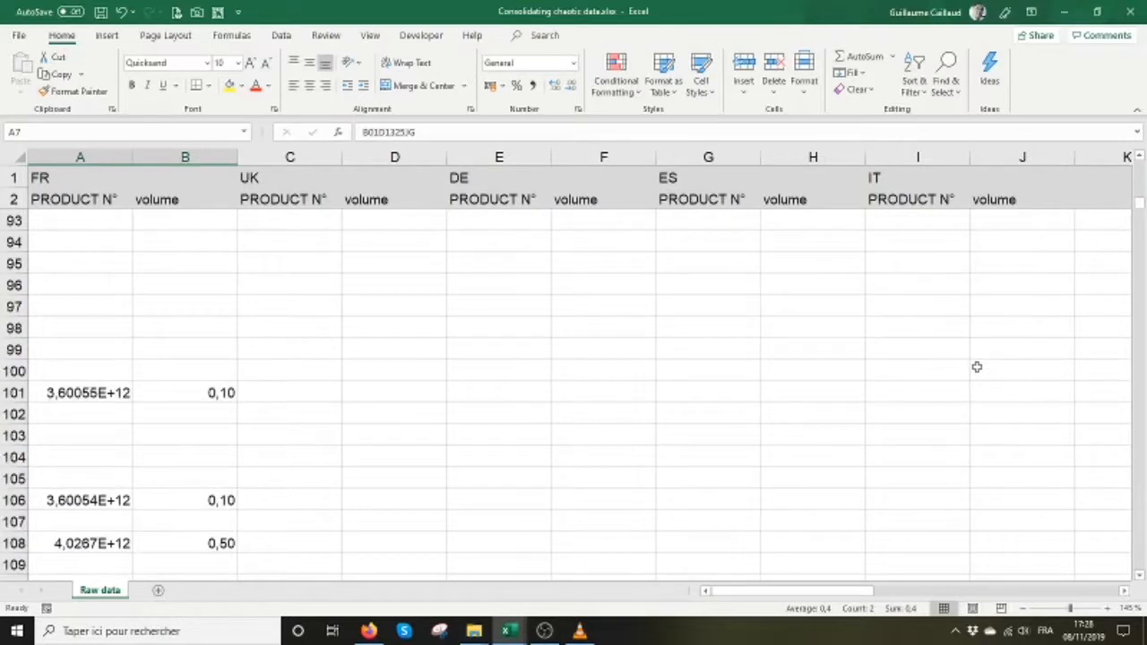
scroll(977, 371, "down", 3)
scroll(977, 371, "down", 2)
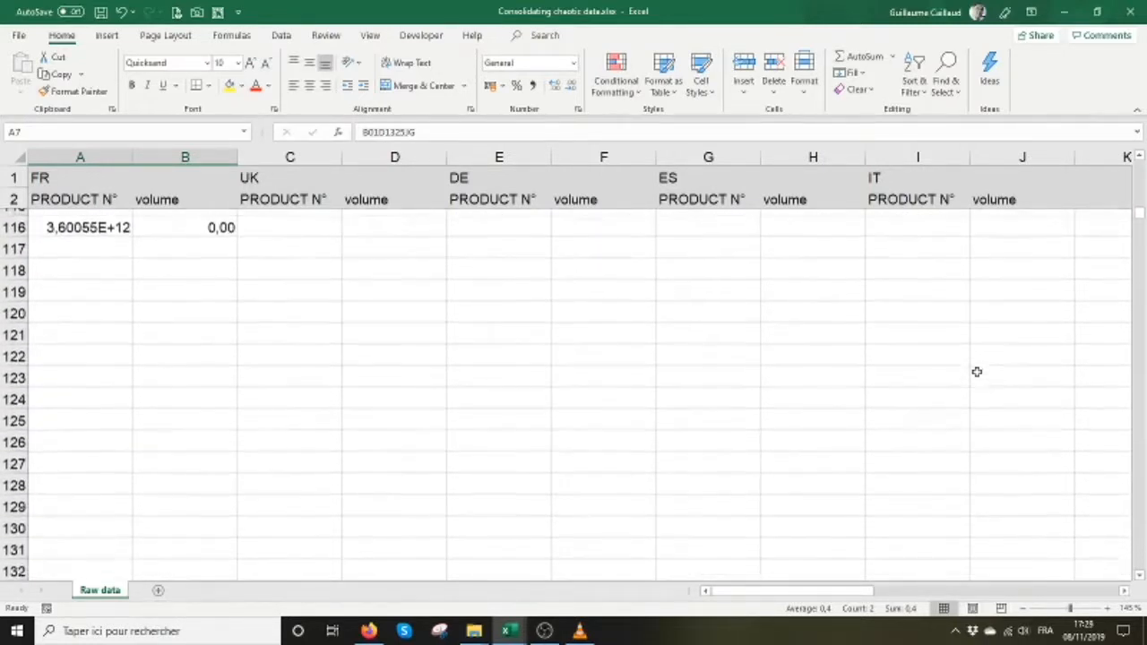
scroll(260, 419, "down", 2)
scroll(239, 424, "down", 4)
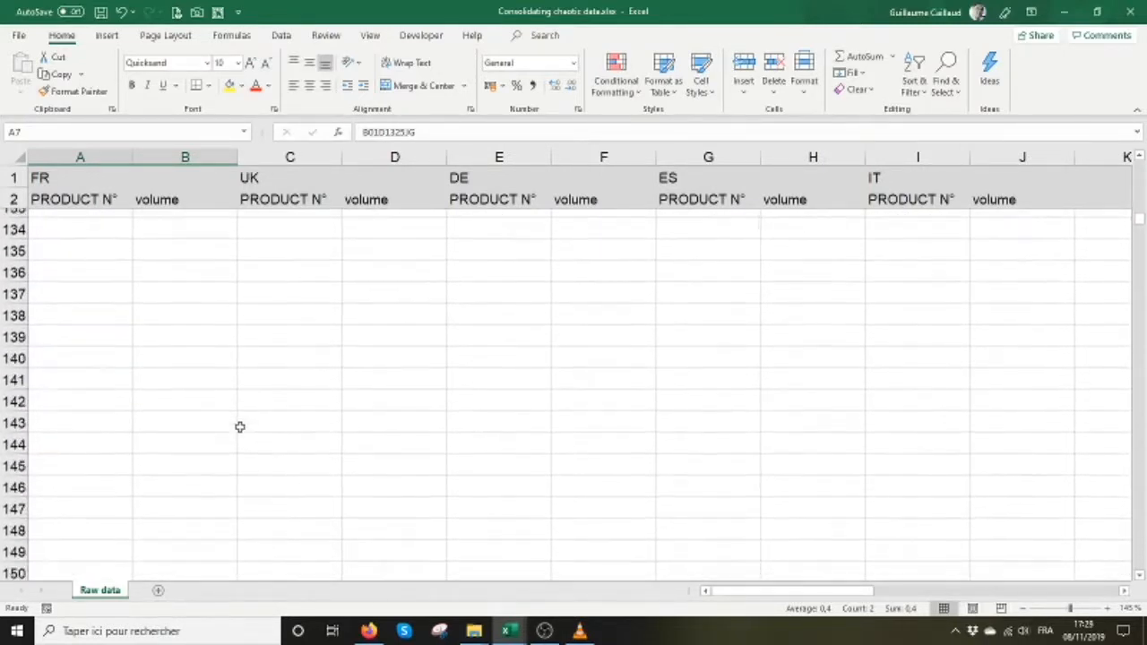
scroll(240, 427, "up", 8)
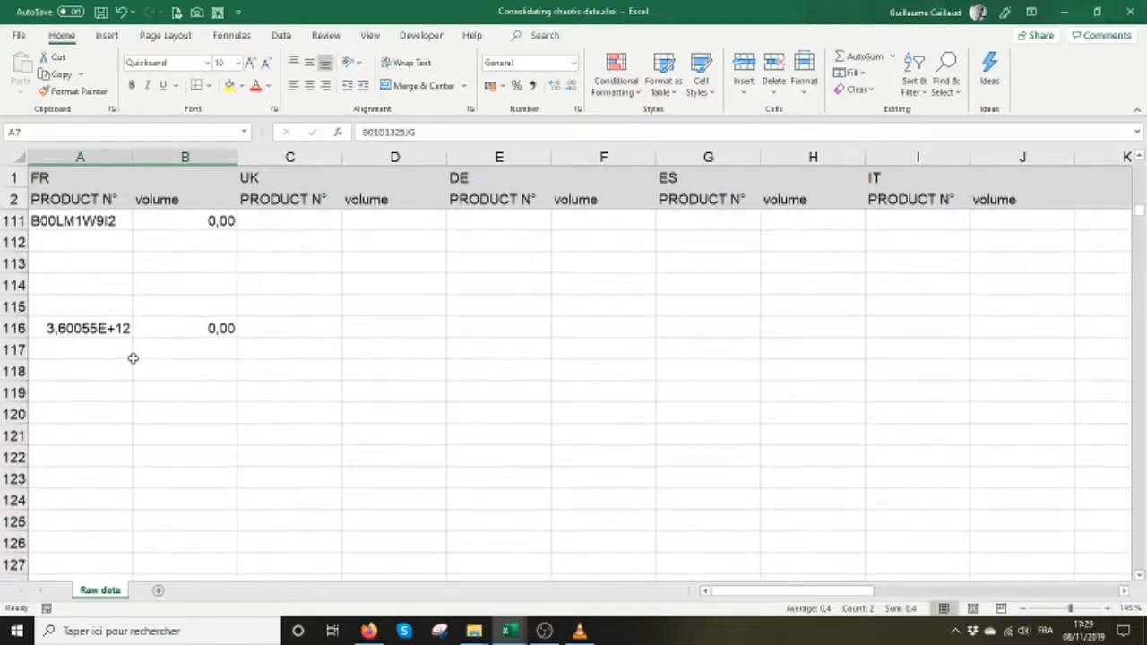
left_click_drag(96, 332, 957, 209)
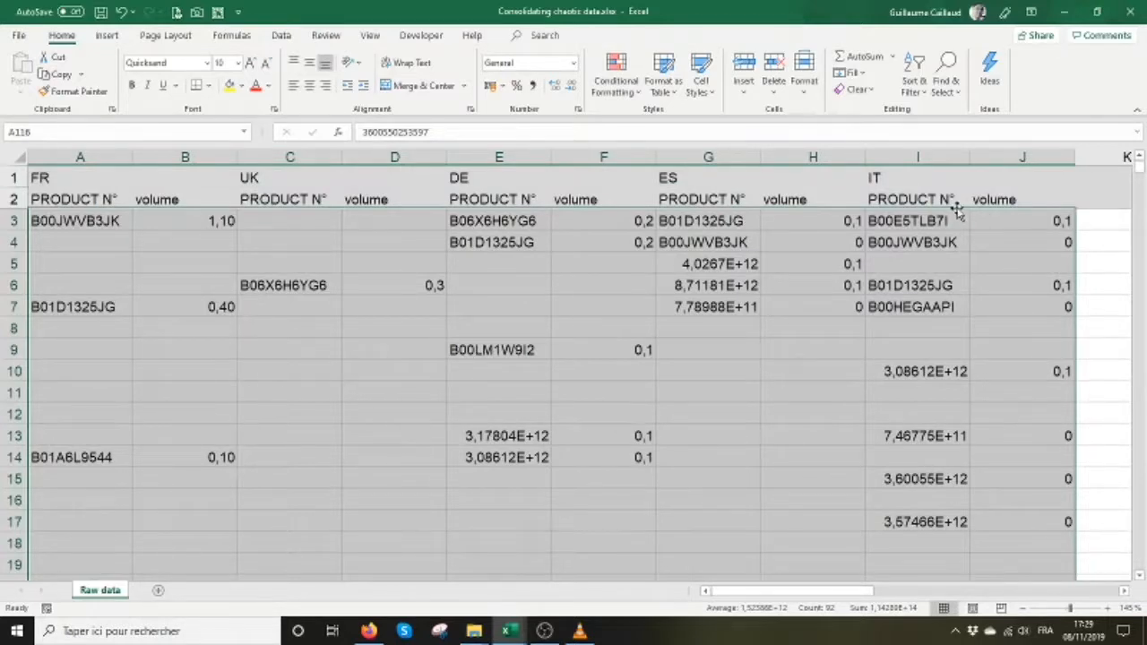
key("F5")
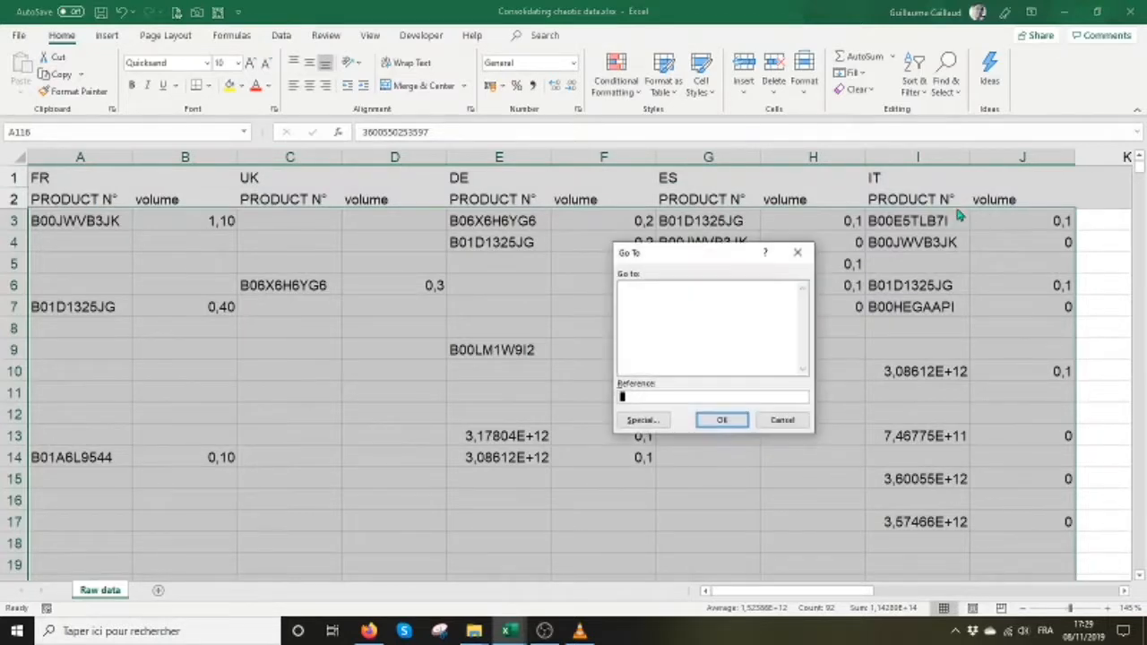
left_click(639, 420)
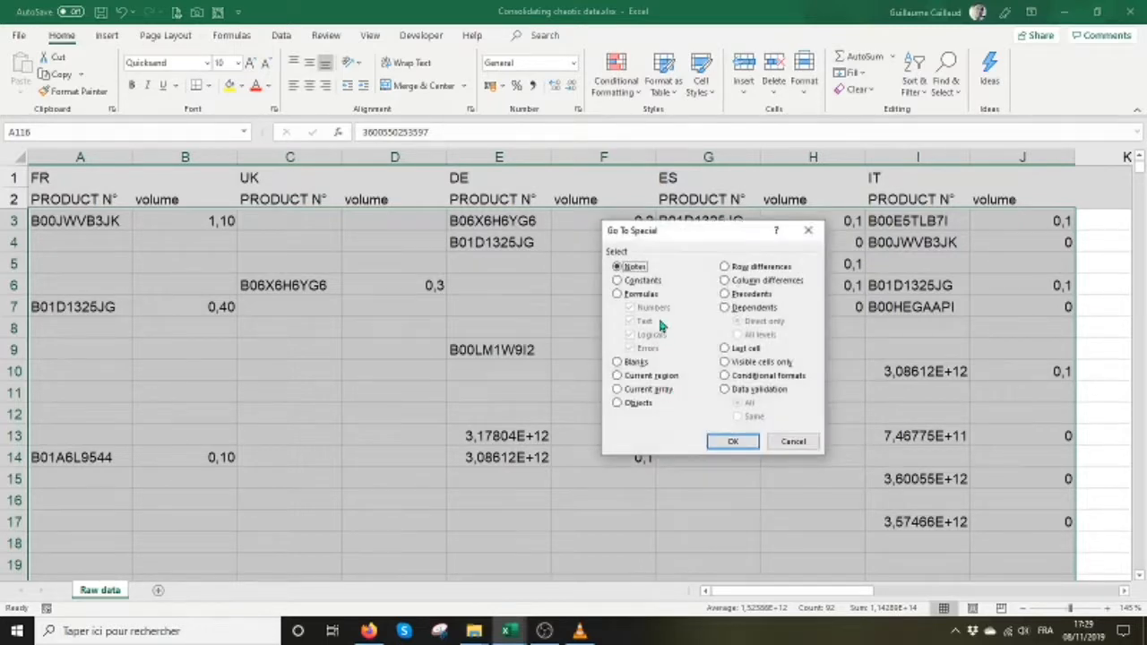
left_click(628, 362)
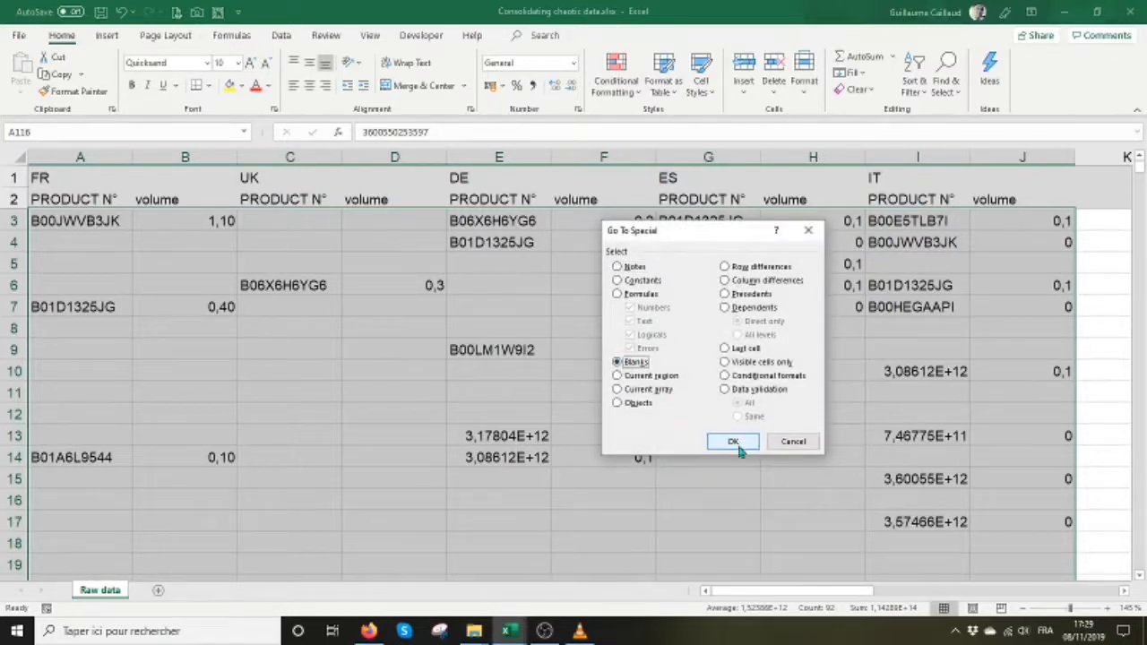
left_click(737, 443)
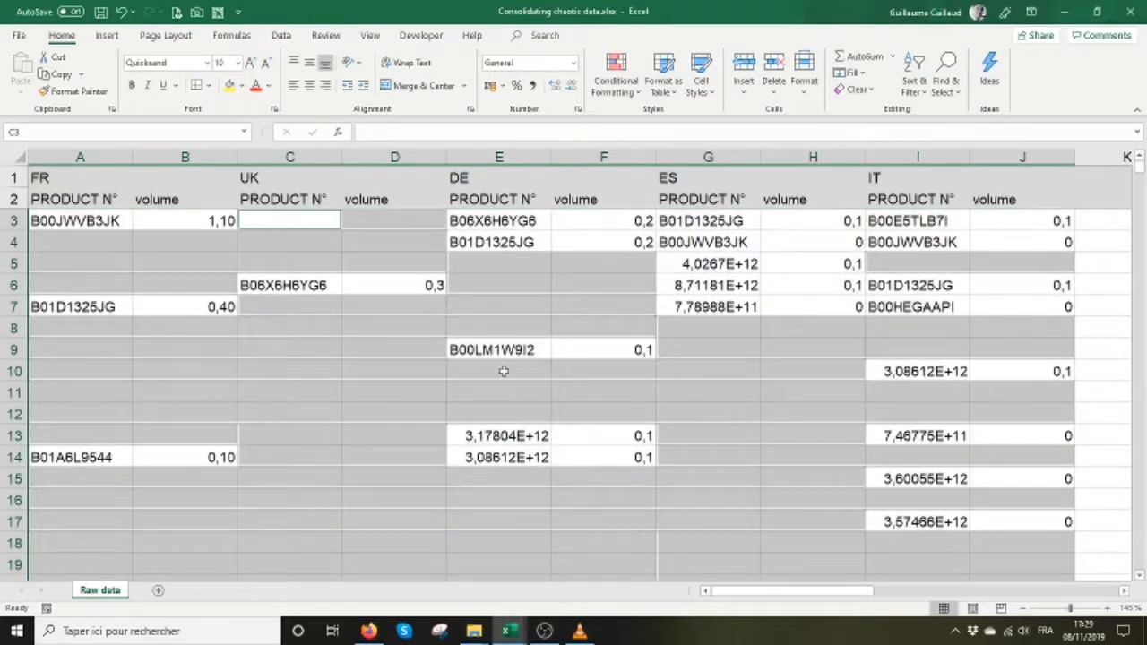
Check the blank-cell selection throughout the country columns, down to the last data row.
scroll(392, 393, "down", 4)
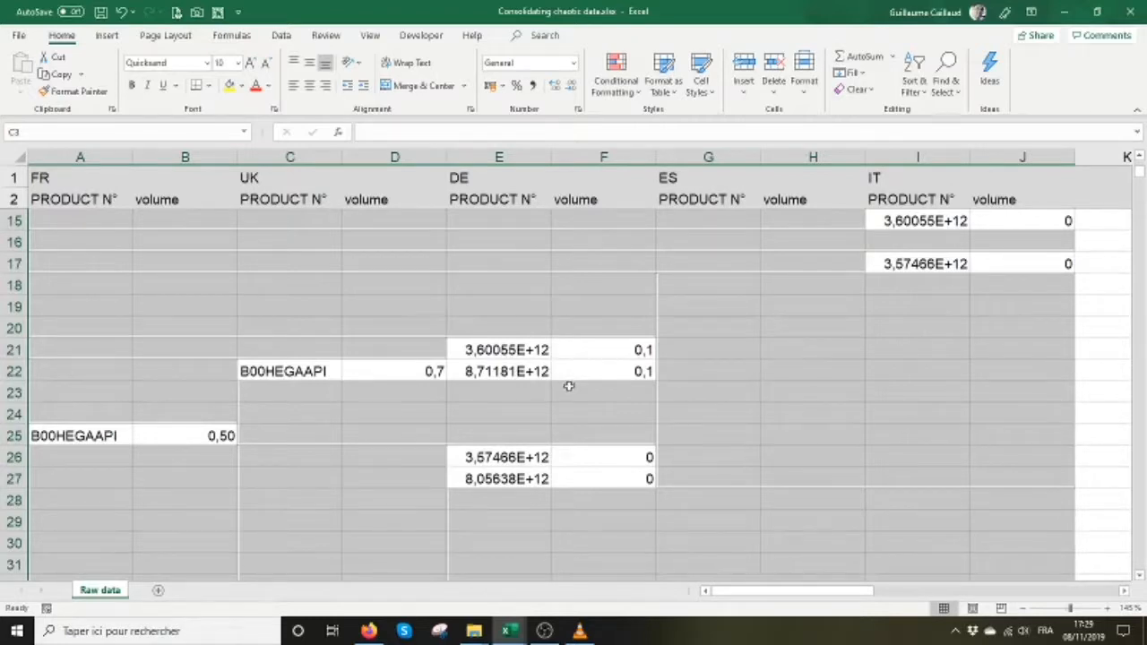
scroll(568, 387, "down", 7)
scroll(568, 387, "down", 8)
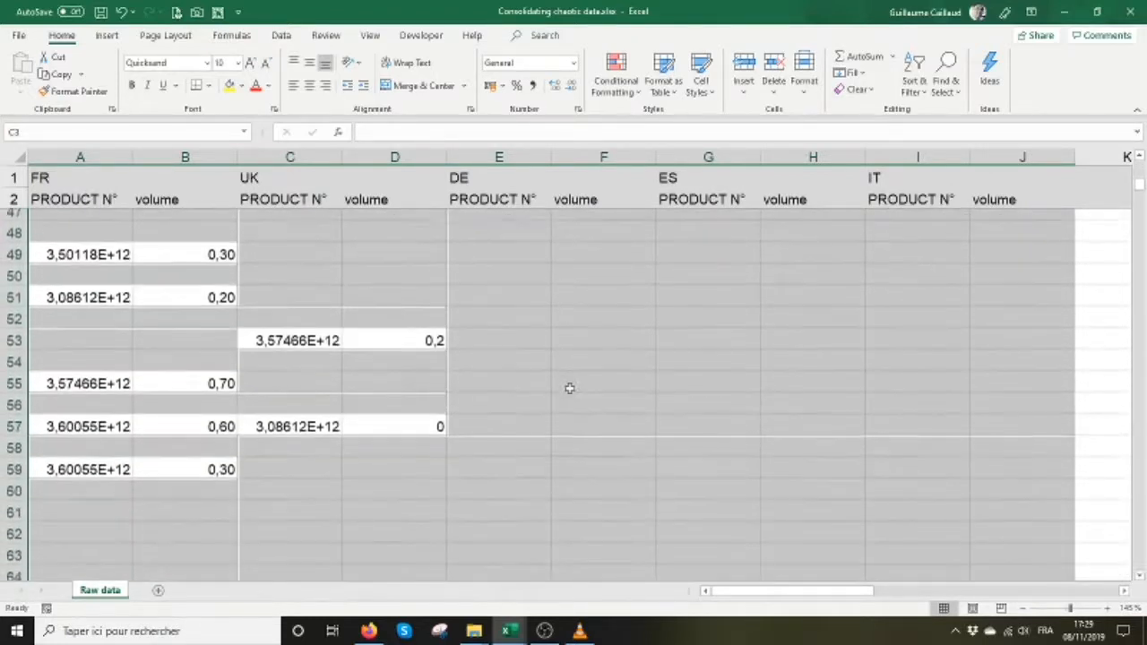
scroll(570, 391, "down", 12)
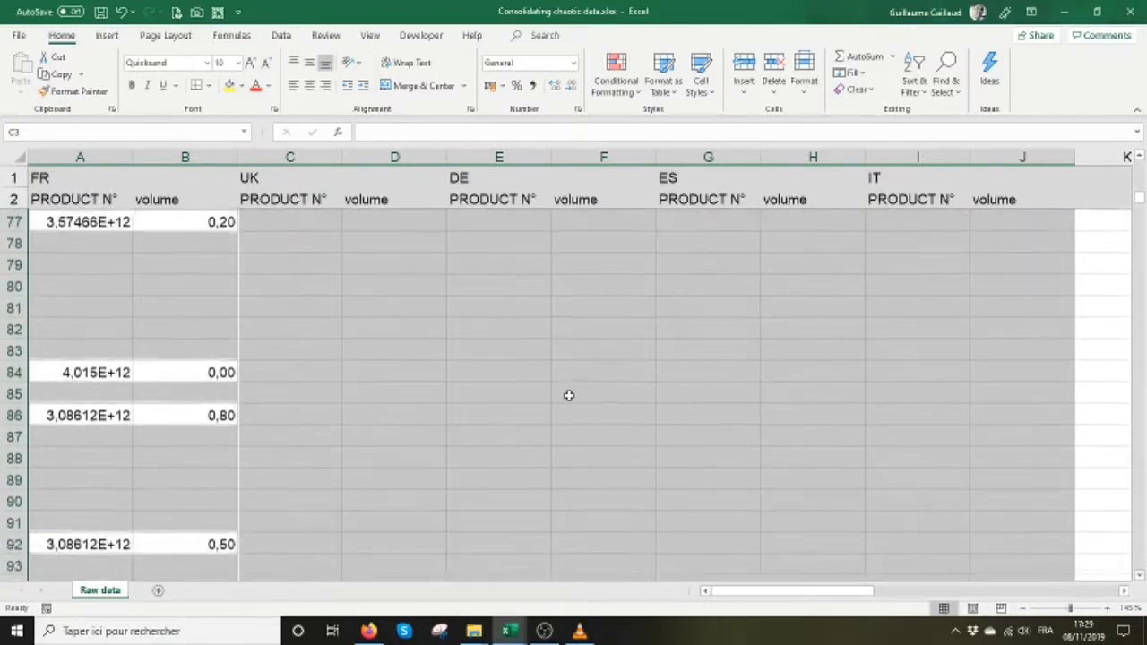
scroll(569, 396, "down", 7)
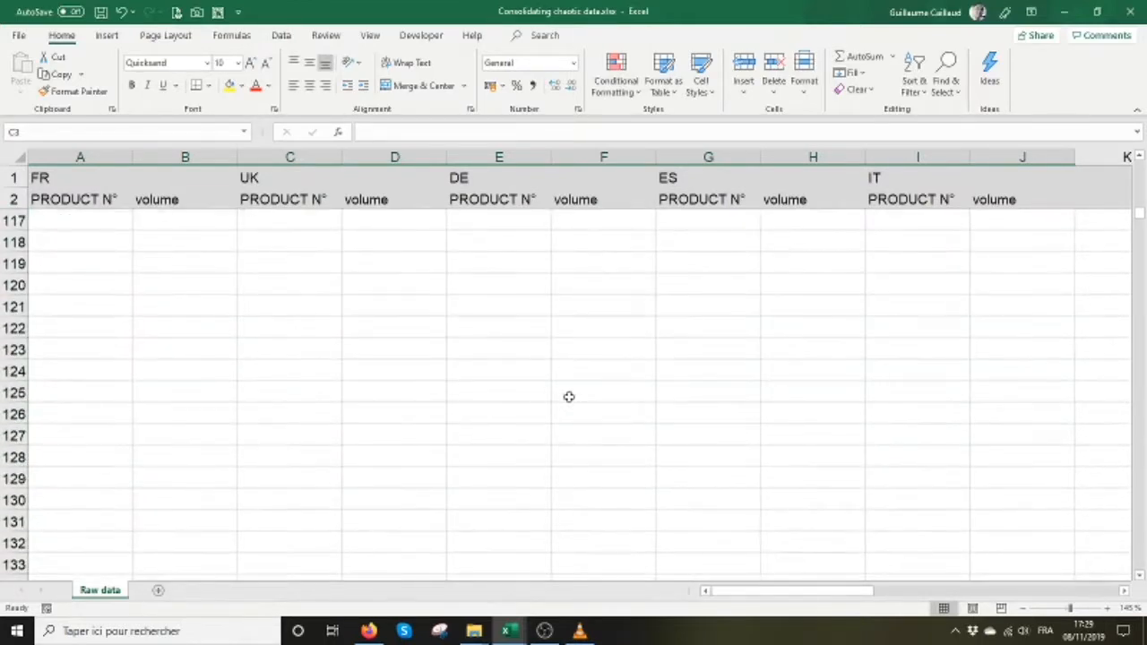
scroll(568, 397, "up", 5)
scroll(568, 396, "up", 4)
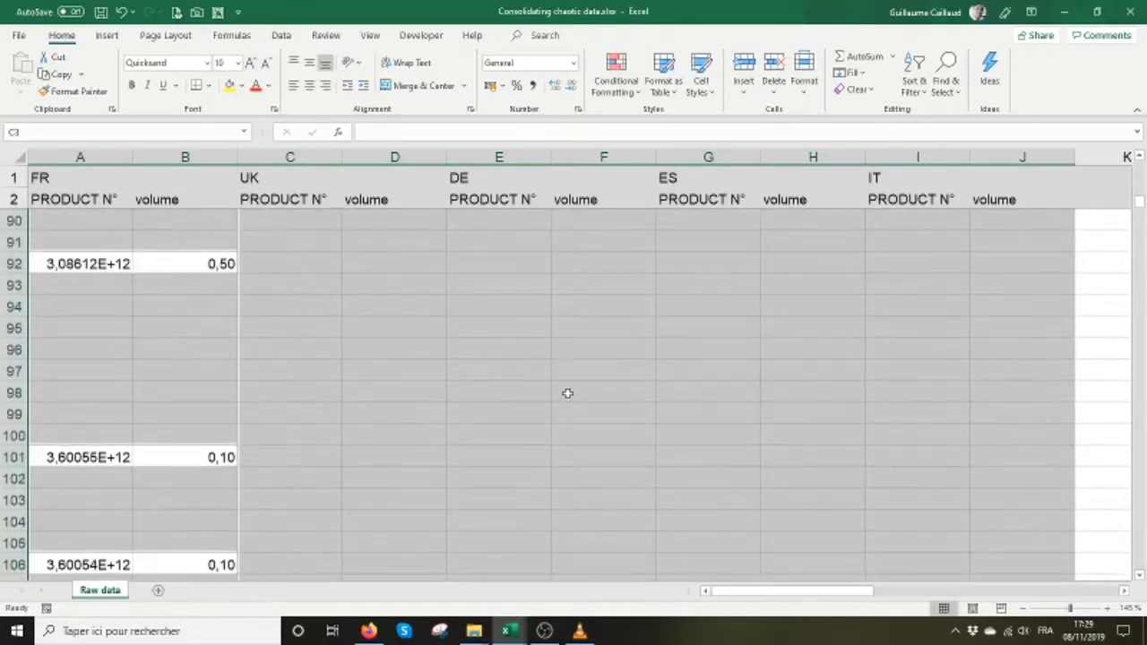
scroll(567, 392, "up", 7)
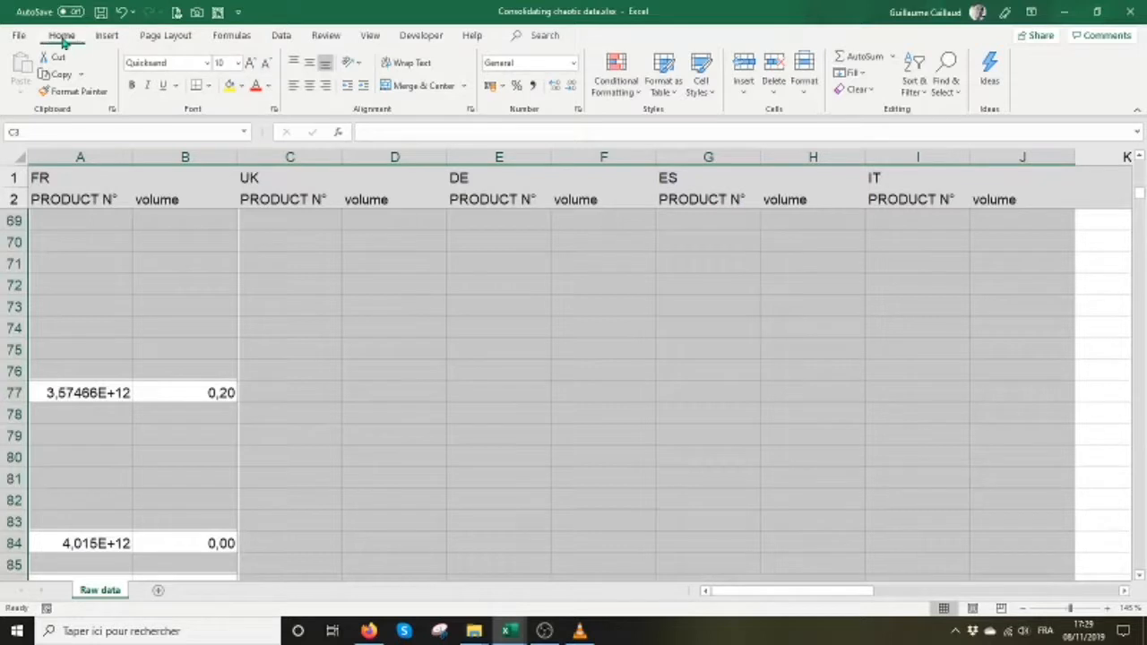
Delete the selected blank cells, shifting the remaining cells up.
left_click(775, 92)
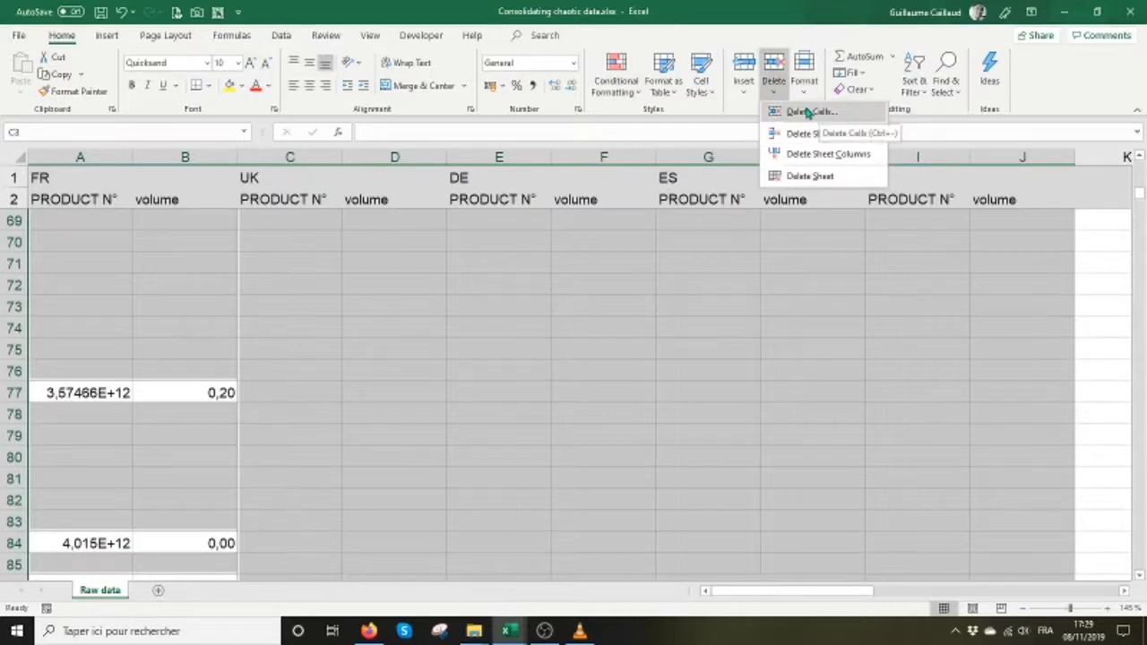
left_click(810, 112)
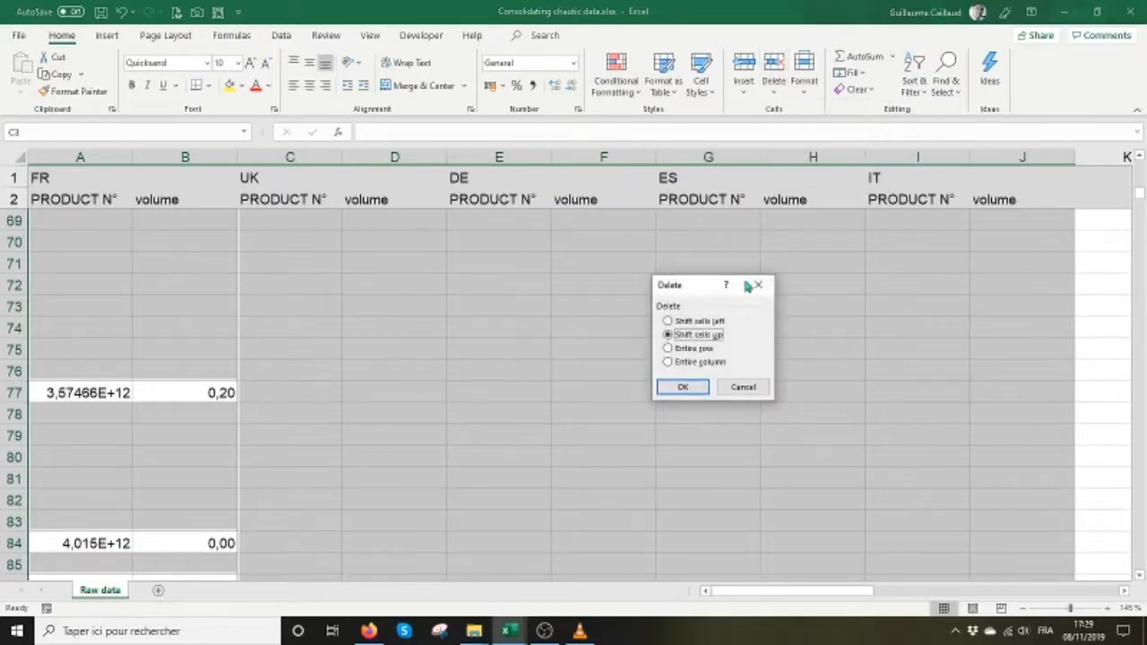
left_click(694, 387)
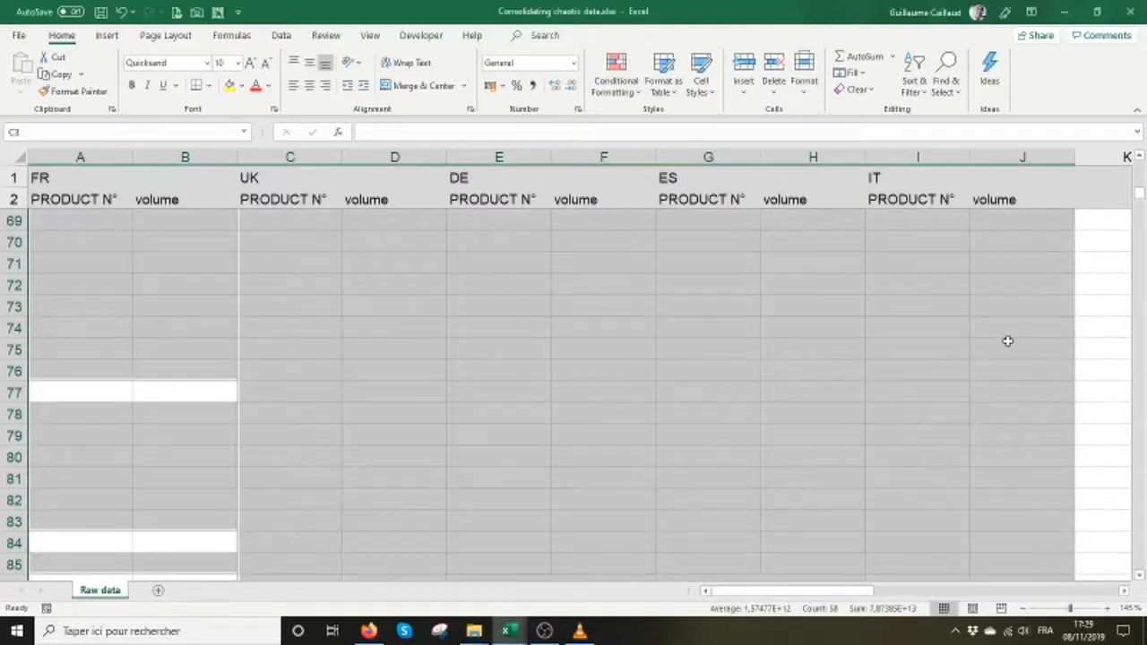
Review the compacted product and volume lists for every country from the first row to the last.
left_click(1140, 204)
left_click(1142, 173)
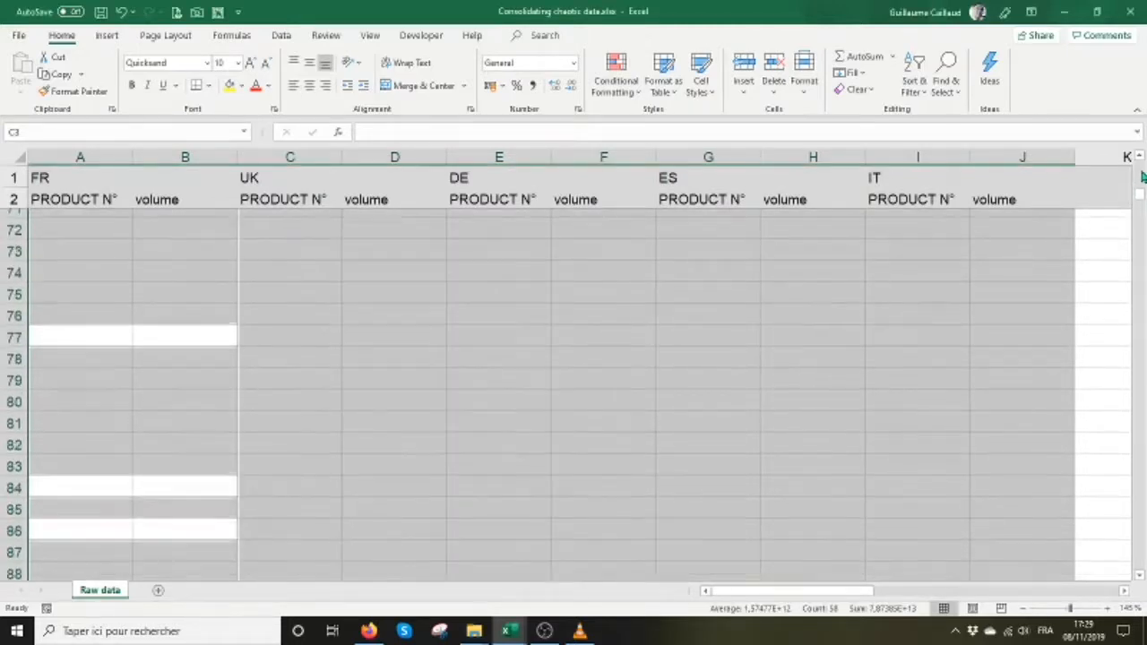
left_click(1141, 200)
left_click(1142, 173)
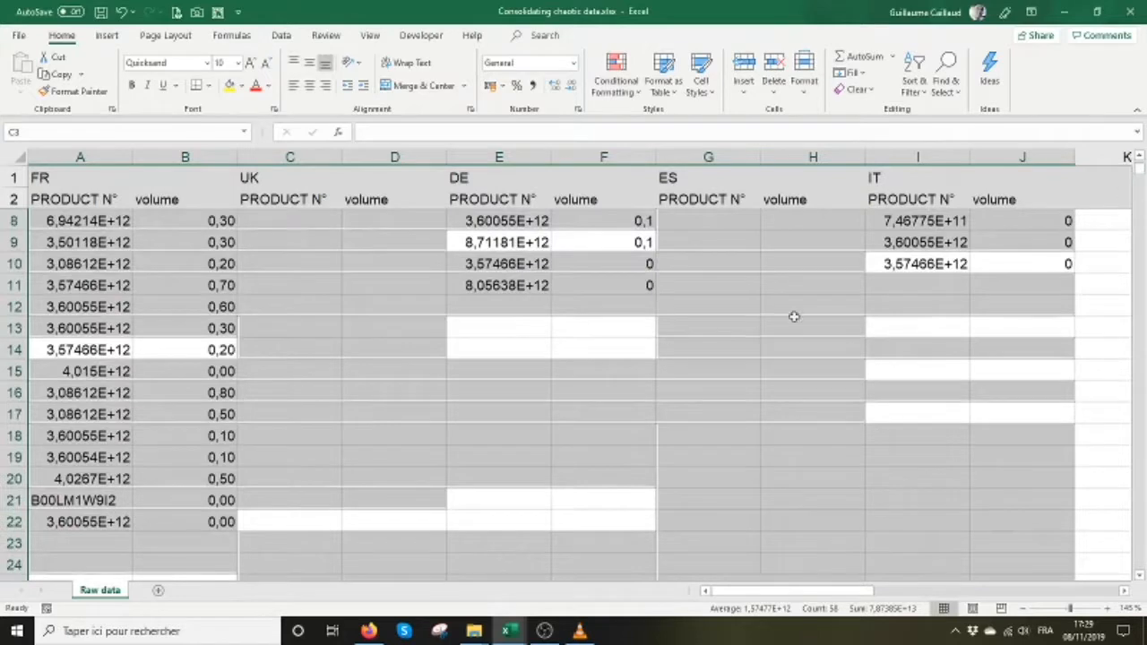
left_click(395, 367)
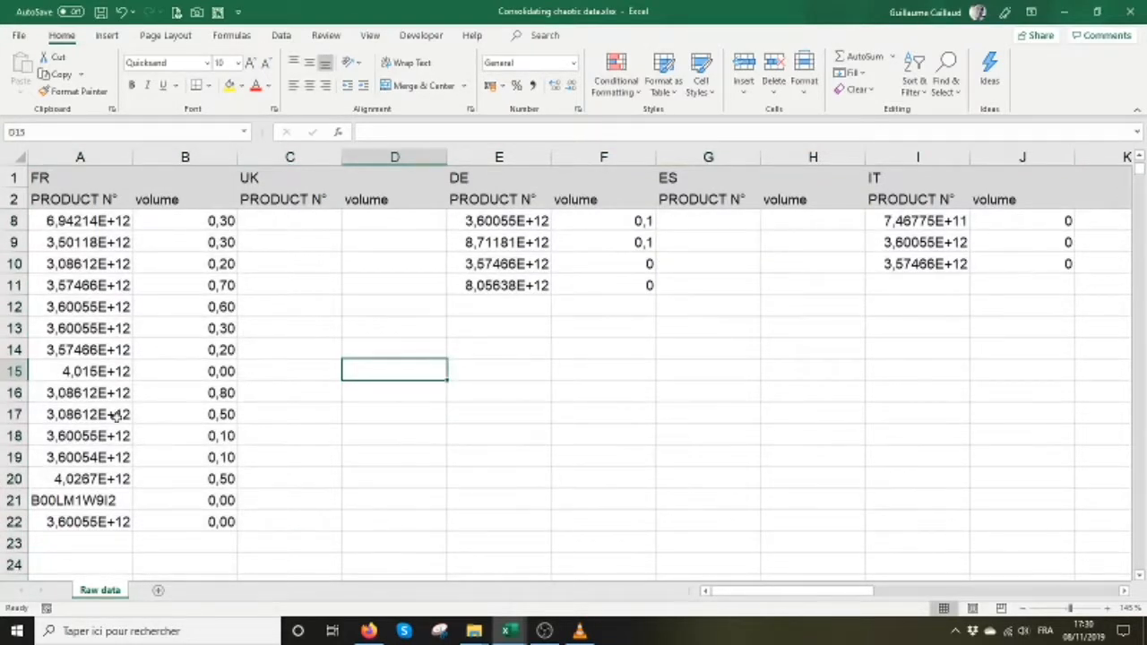
scroll(114, 417, "up", 2)
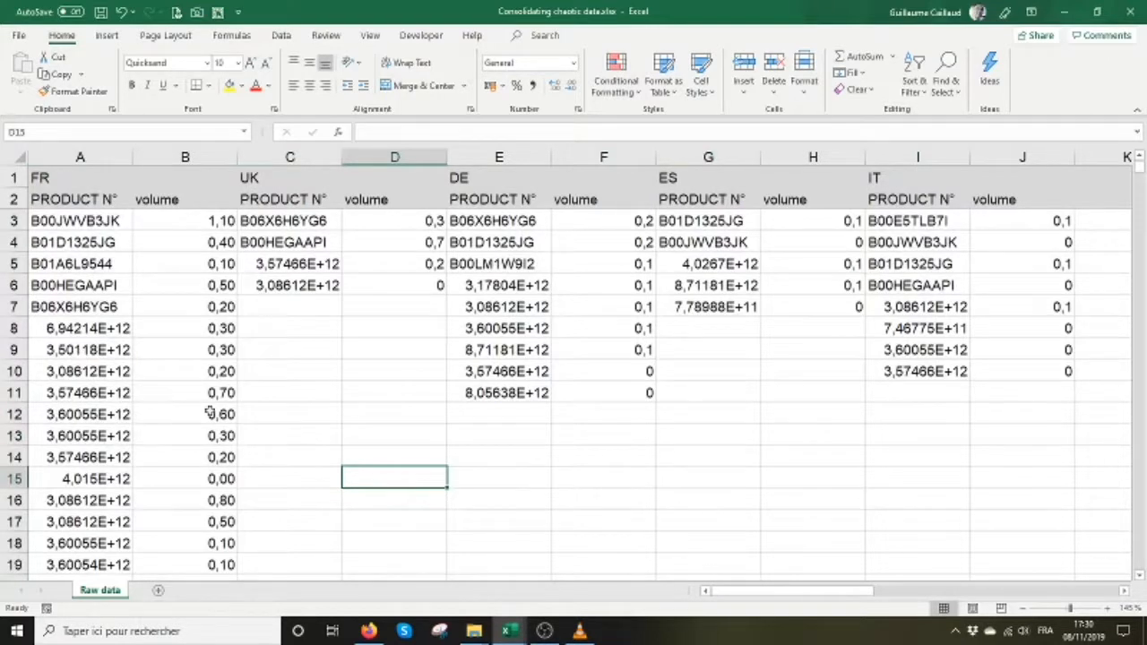
scroll(203, 411, "down", 1)
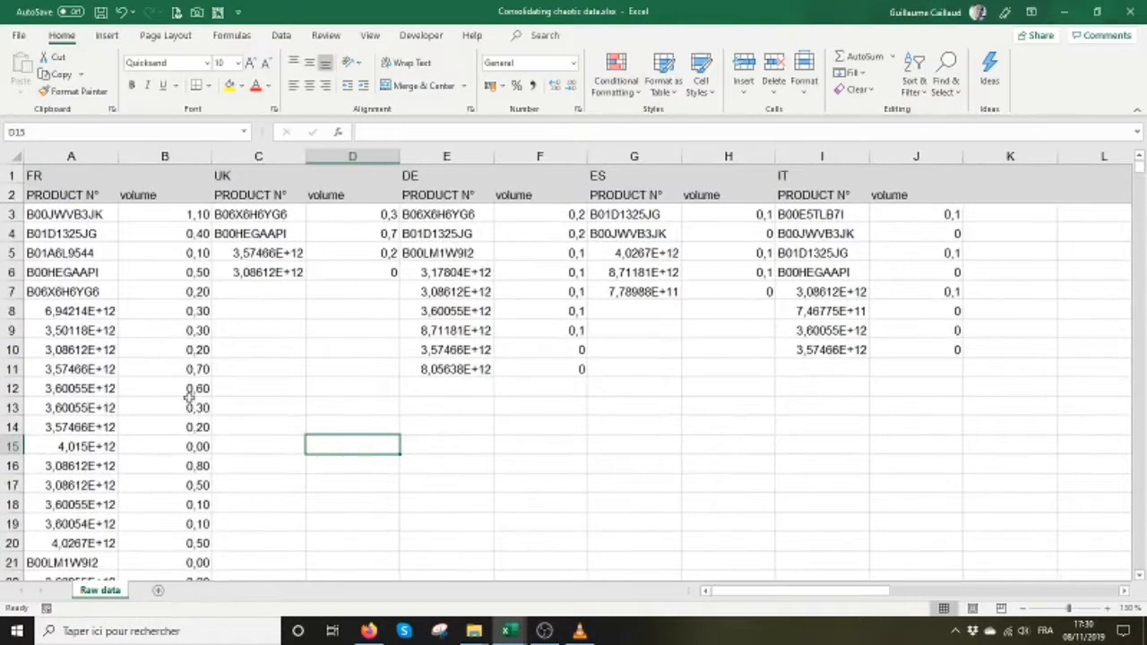
scroll(170, 394, "down", 1)
Inspect the last DE product number in E11 and widen column A, which holds the FR product numbers.
left_click(464, 326)
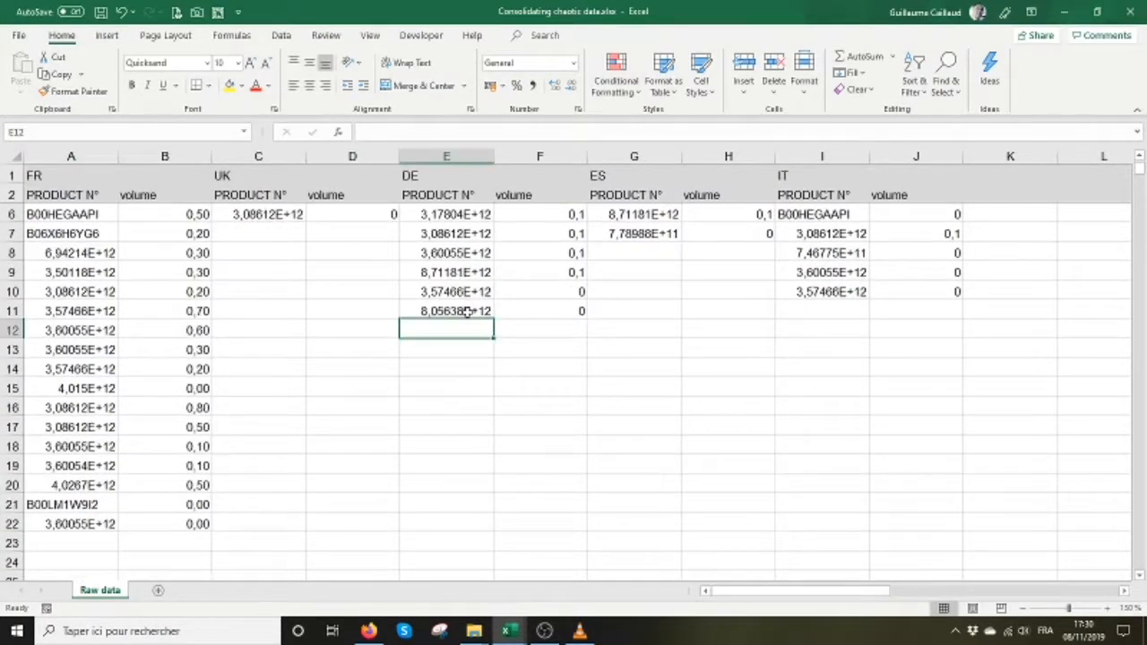
left_click(467, 311)
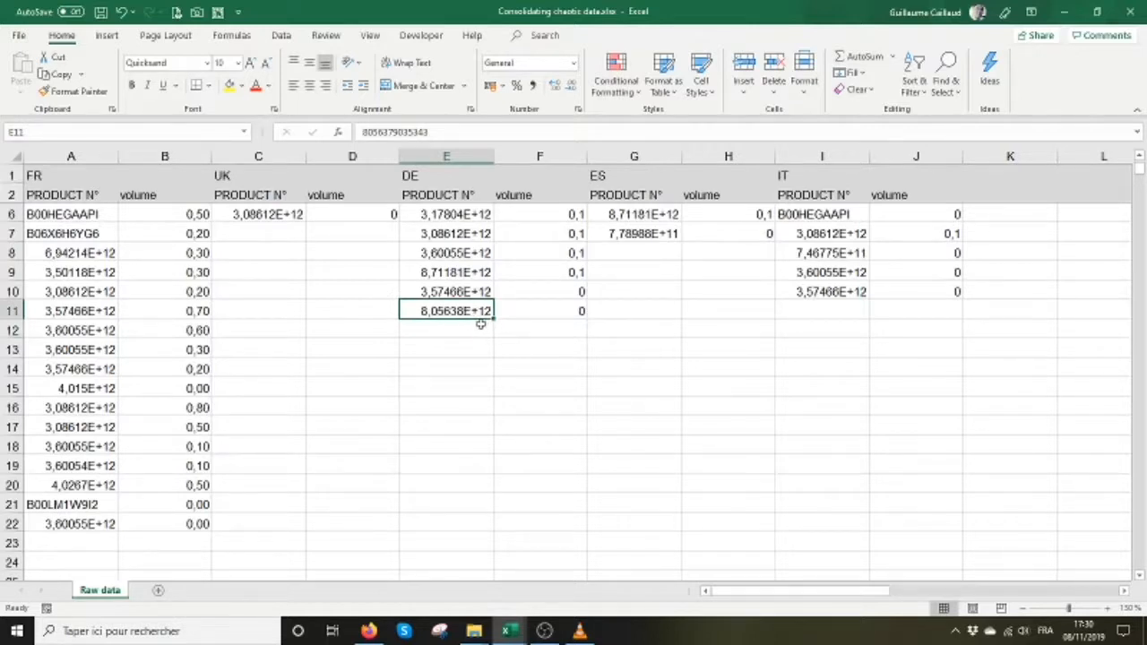
left_click_drag(120, 156, 141, 158)
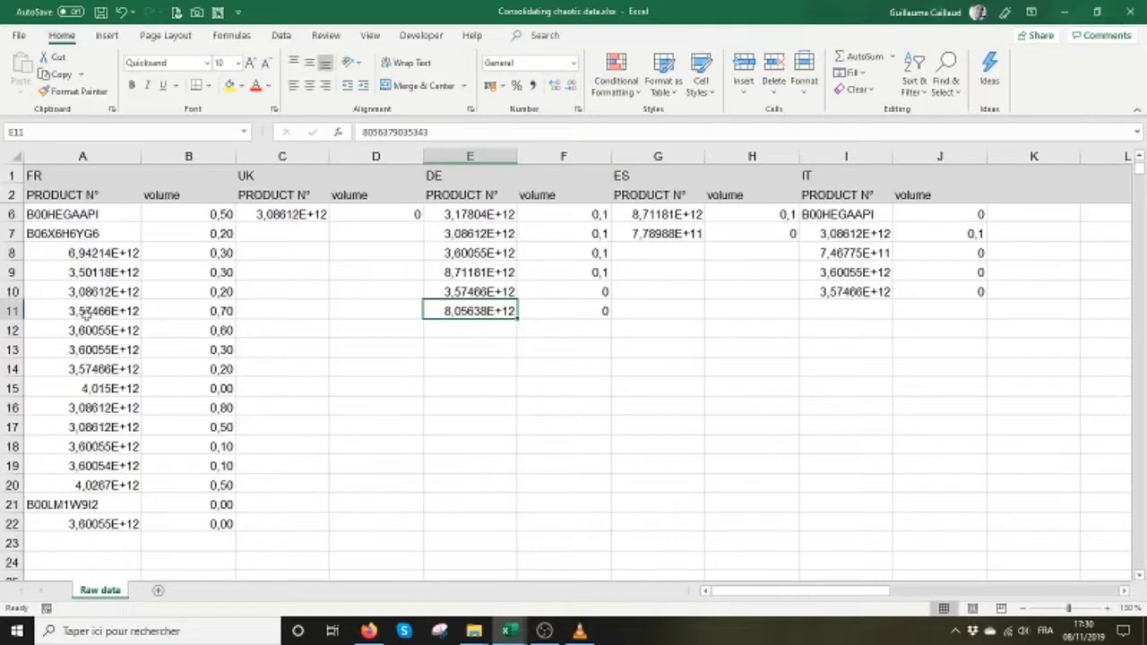
Format the FR product numbers in A6:A22 with the Text number format.
left_click_drag(105, 524, 103, 212)
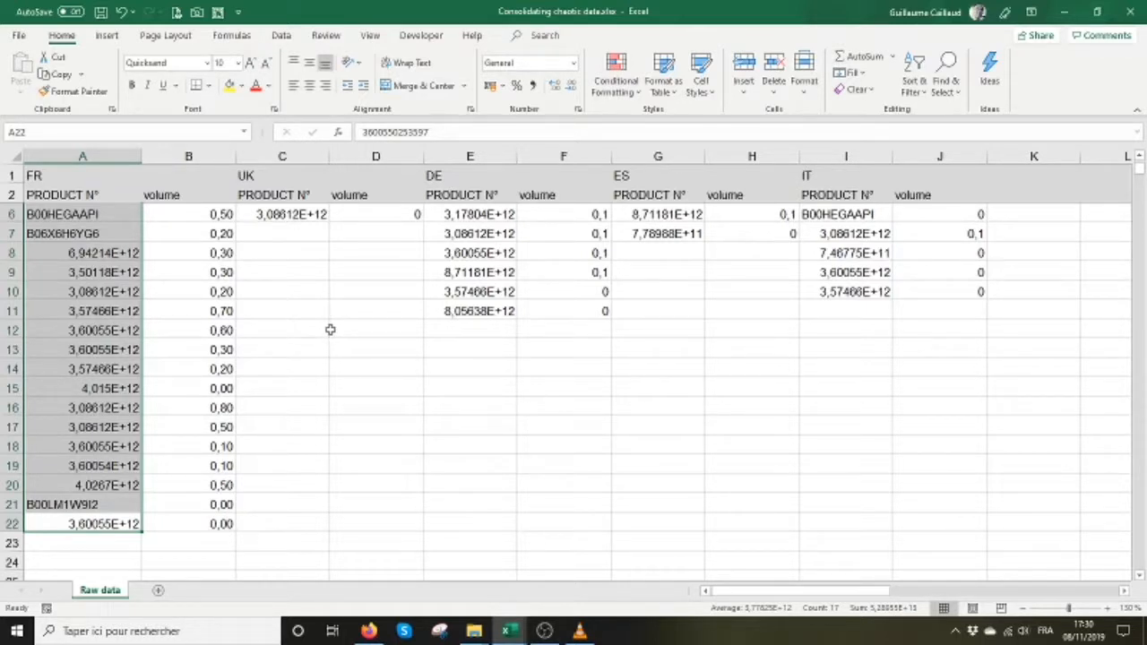
key("ctrl+1")
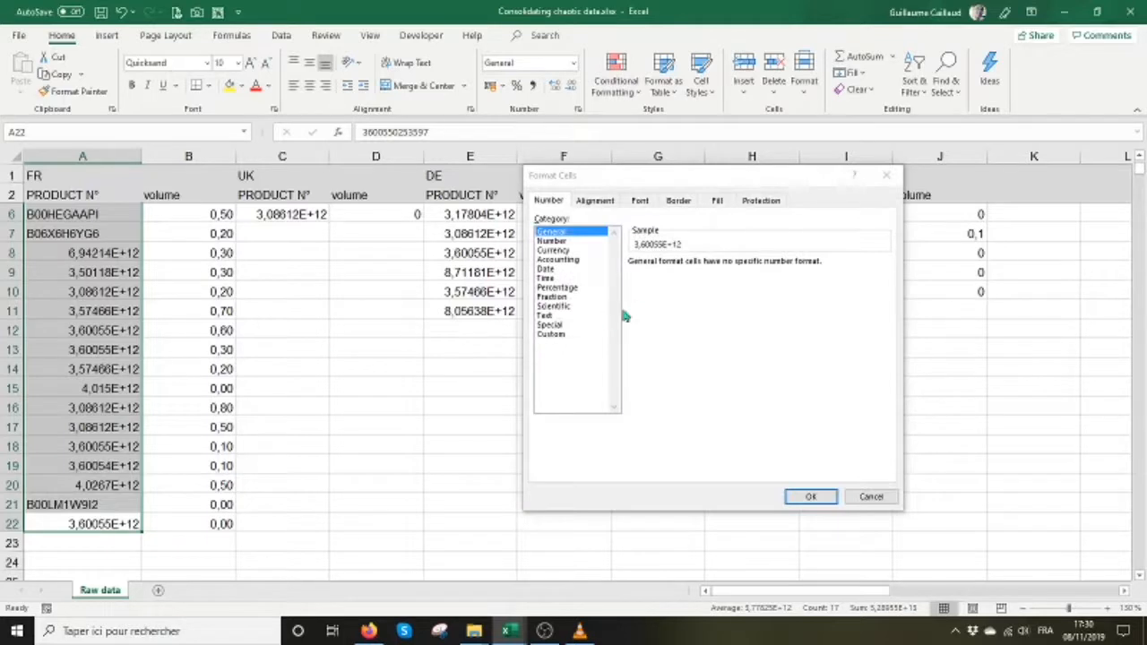
left_click(549, 315)
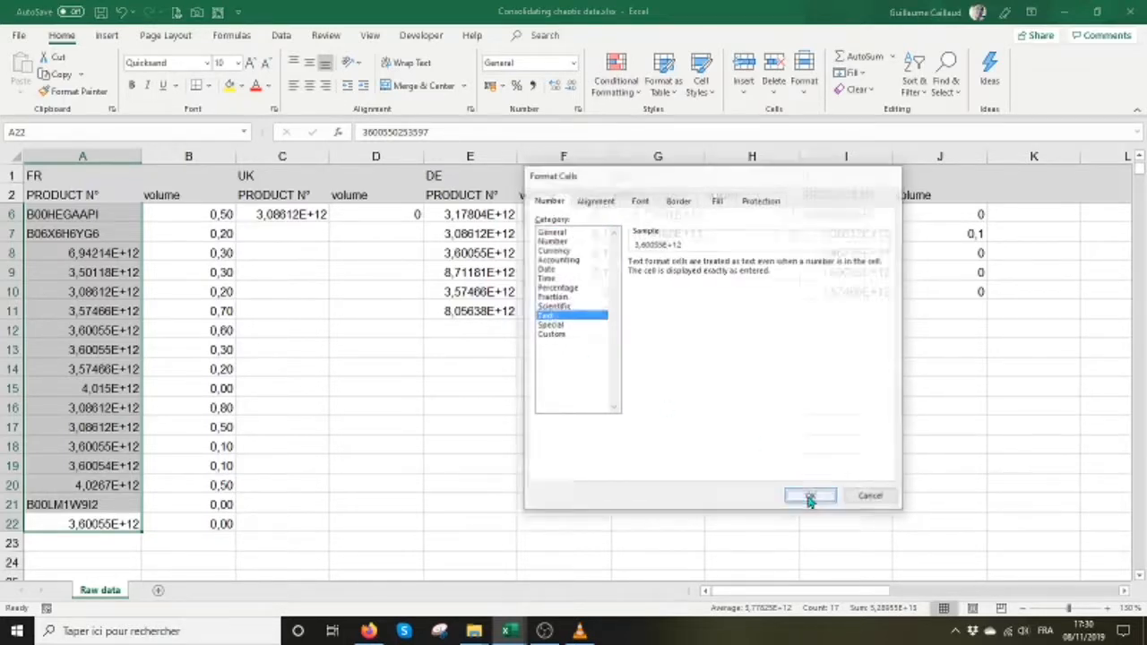
left_click(810, 498)
Convert the FR product numbers in A3:A22 to text using Text to Columns with Tab-delimited data, and check the full list.
left_click_drag(100, 524, 68, 215)
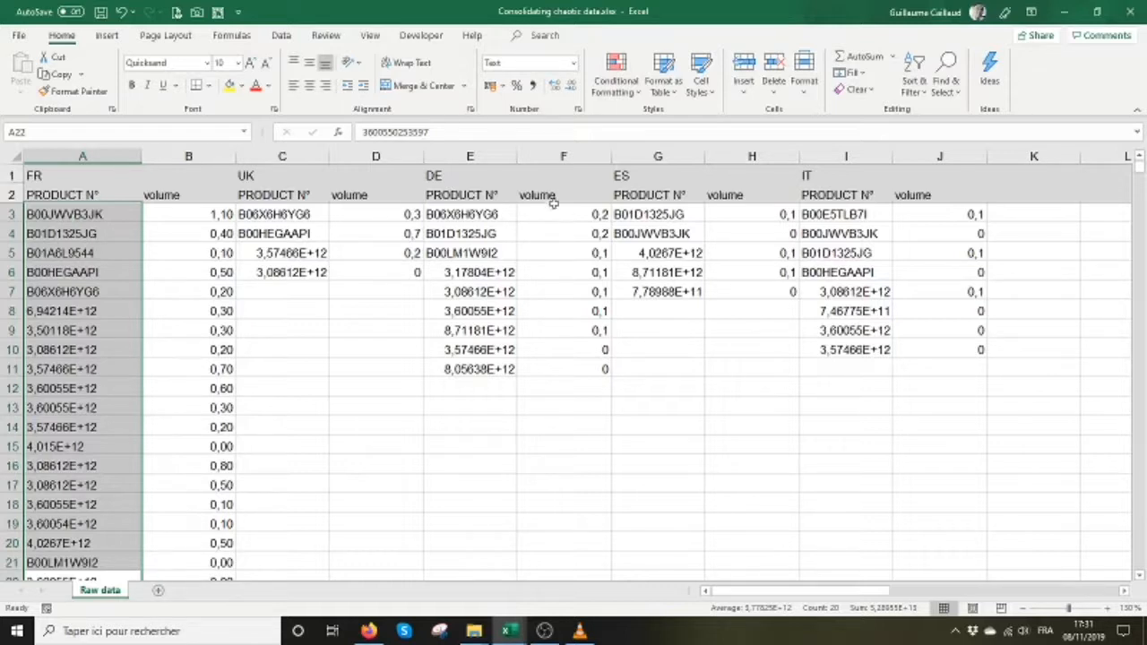
left_click(326, 37)
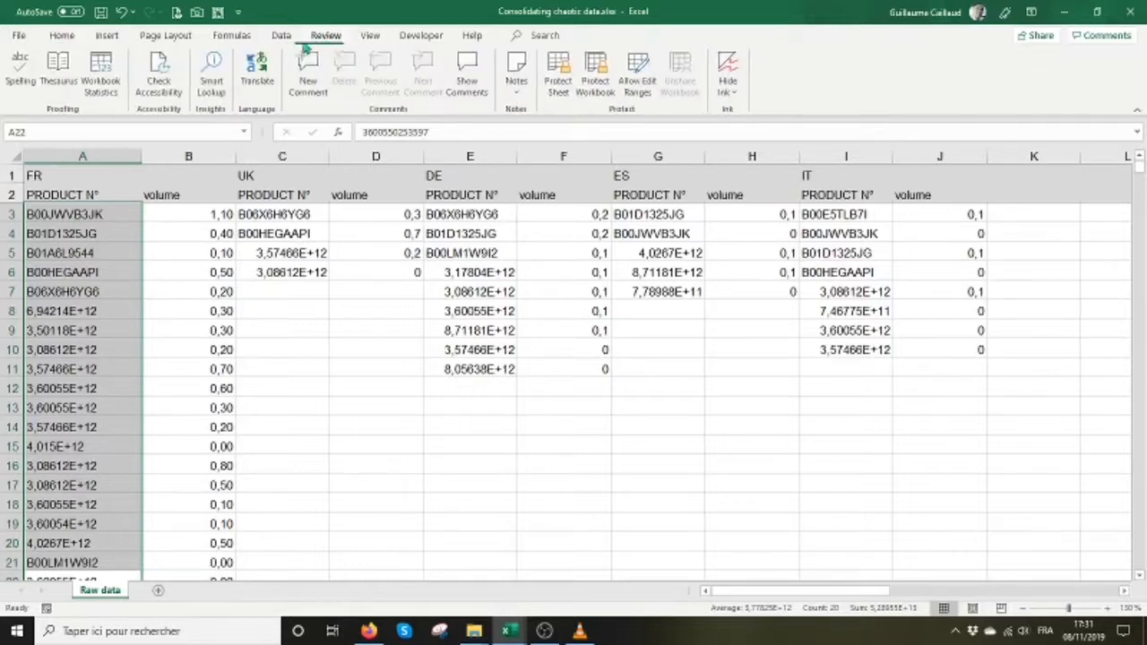
left_click(282, 37)
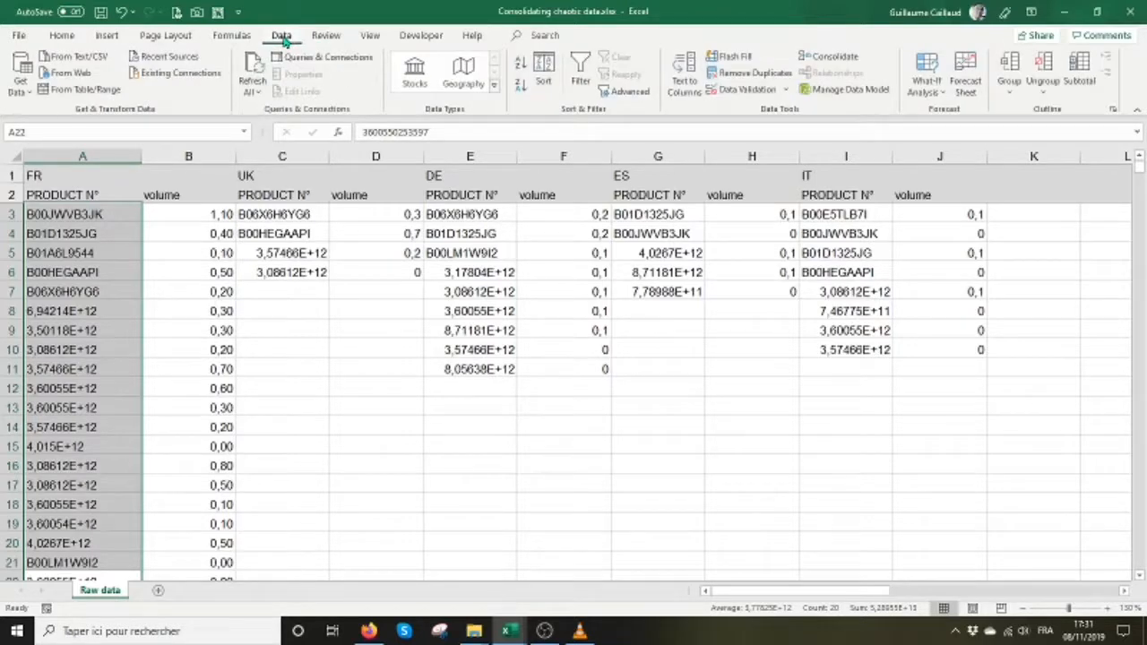
left_click(685, 83)
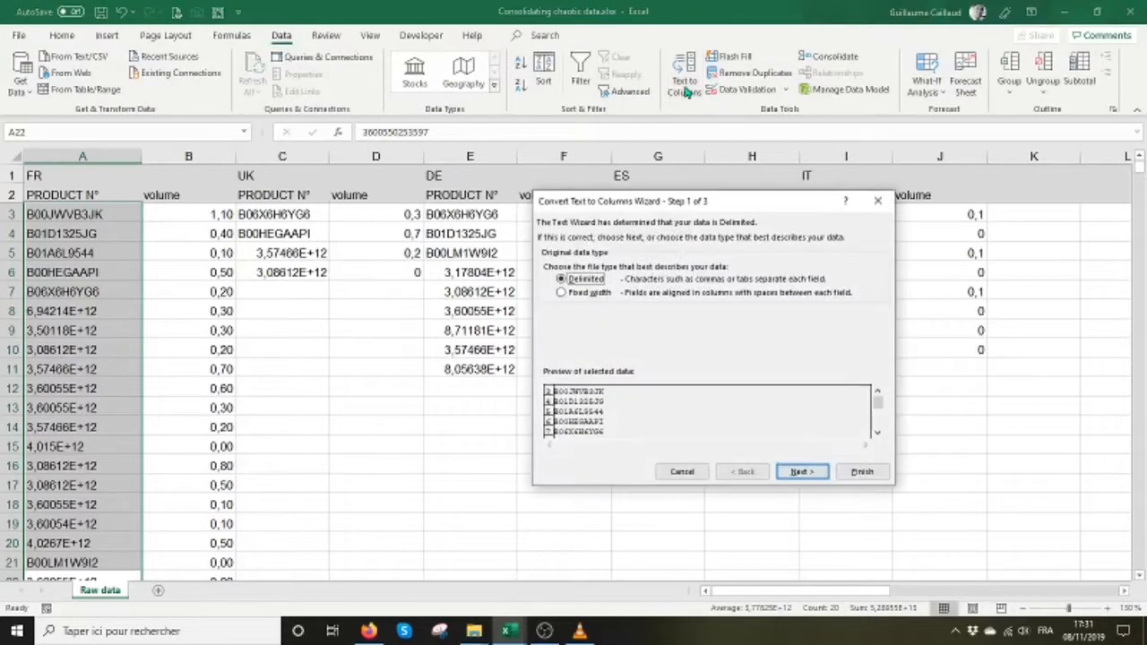
left_click(800, 472)
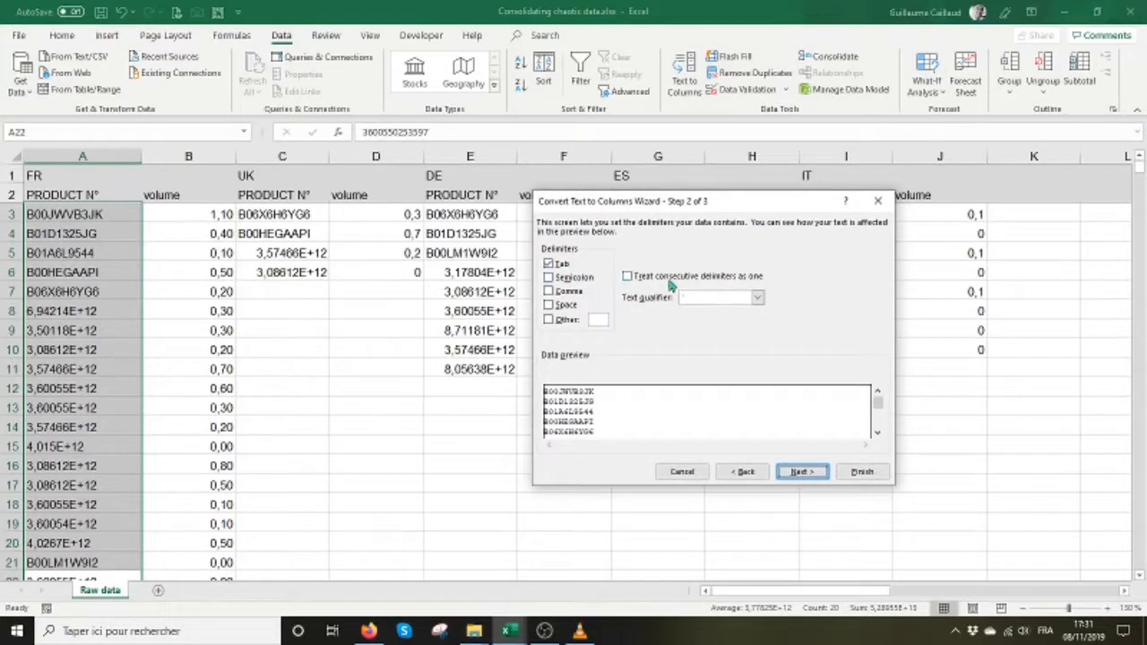
left_click(801, 471)
left_click(554, 266)
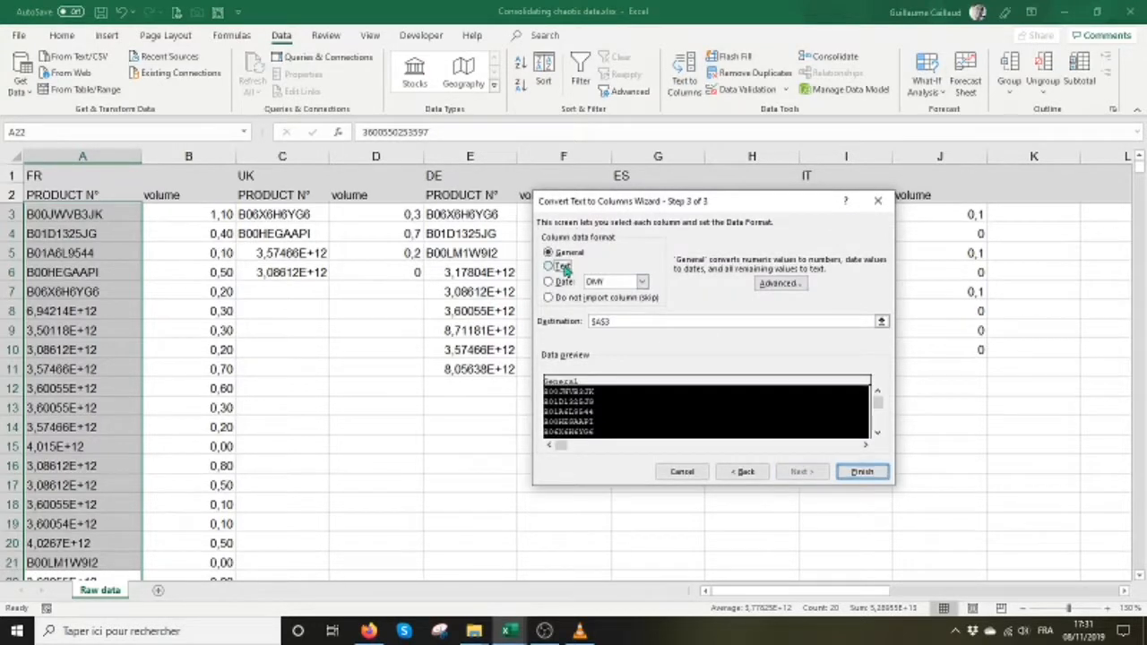
left_click(860, 471)
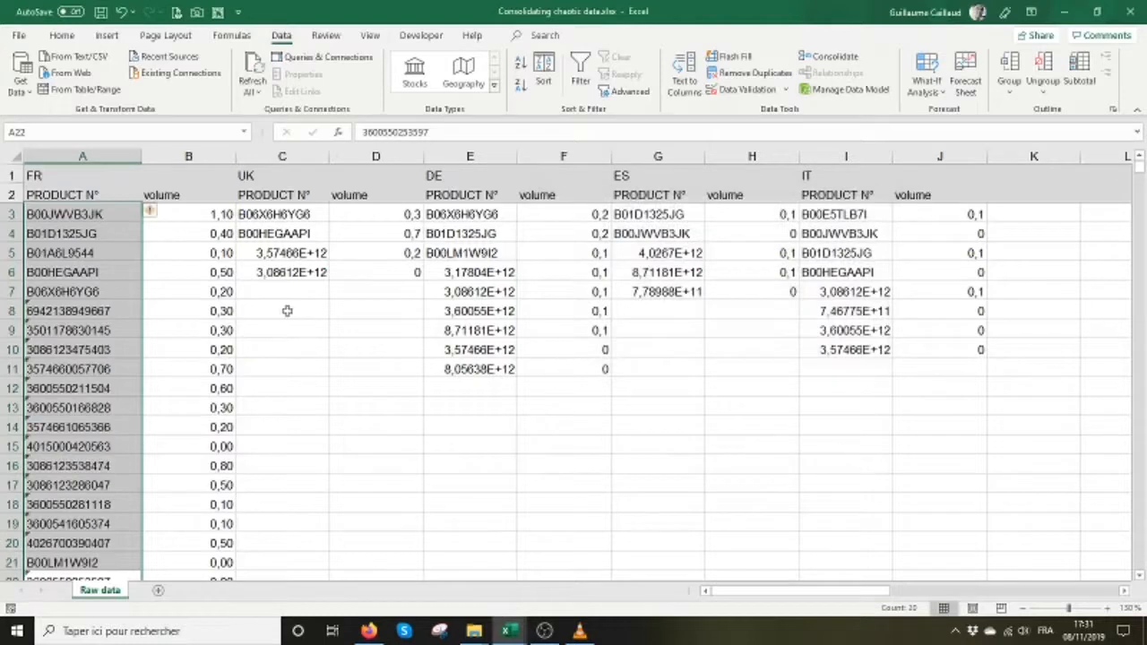
scroll(95, 300, "down", 3)
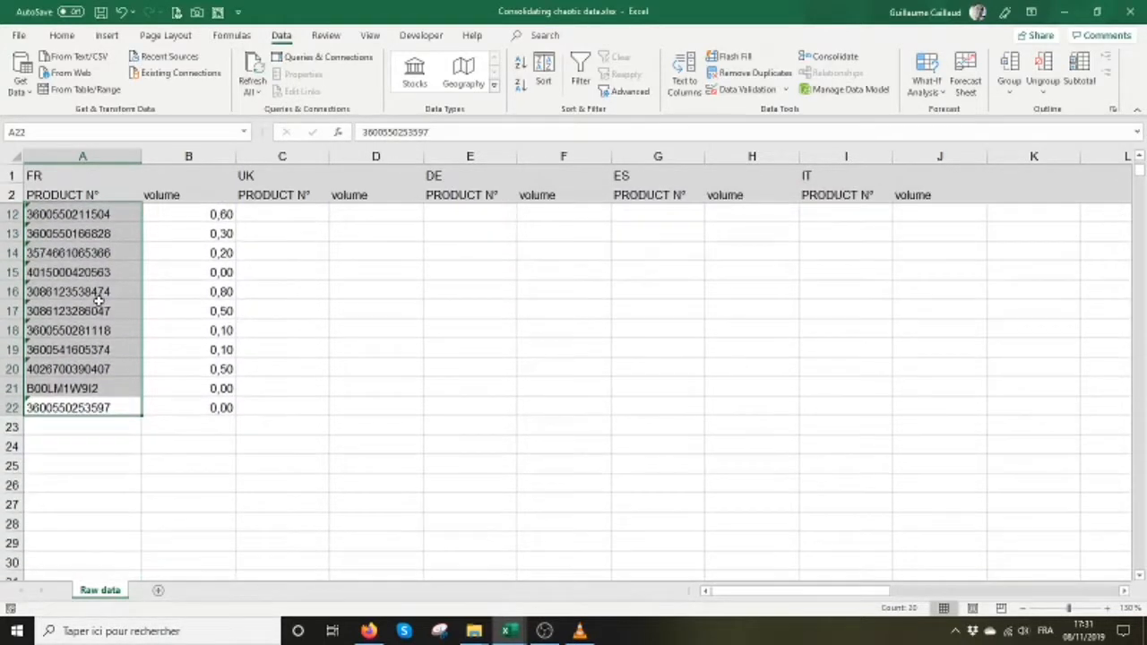
scroll(98, 301, "up", 3)
Convert the UK product numbers in C3:C7 to text using Text to Columns with Tab-delimited data.
left_click_drag(274, 215, 283, 293)
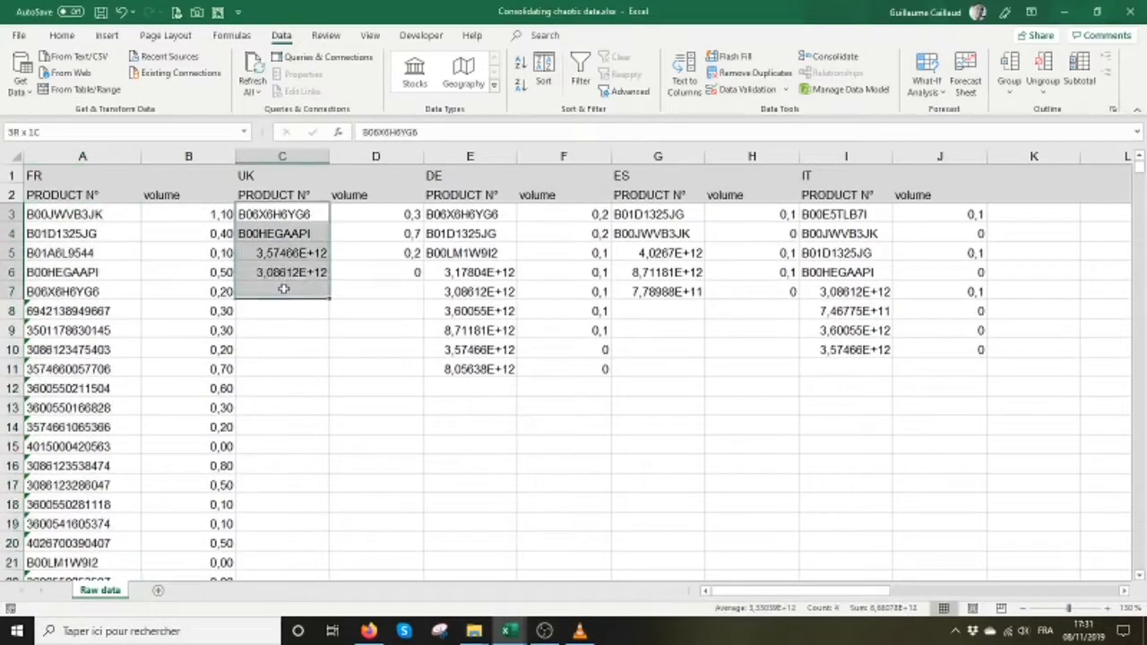
left_click(686, 83)
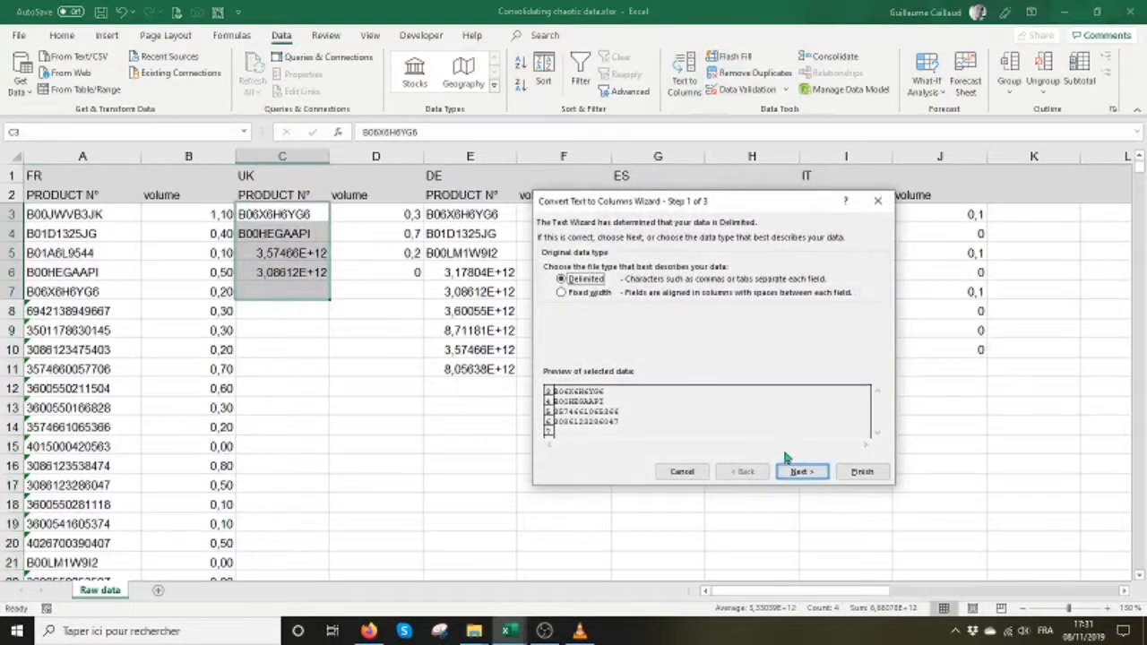
left_click(798, 470)
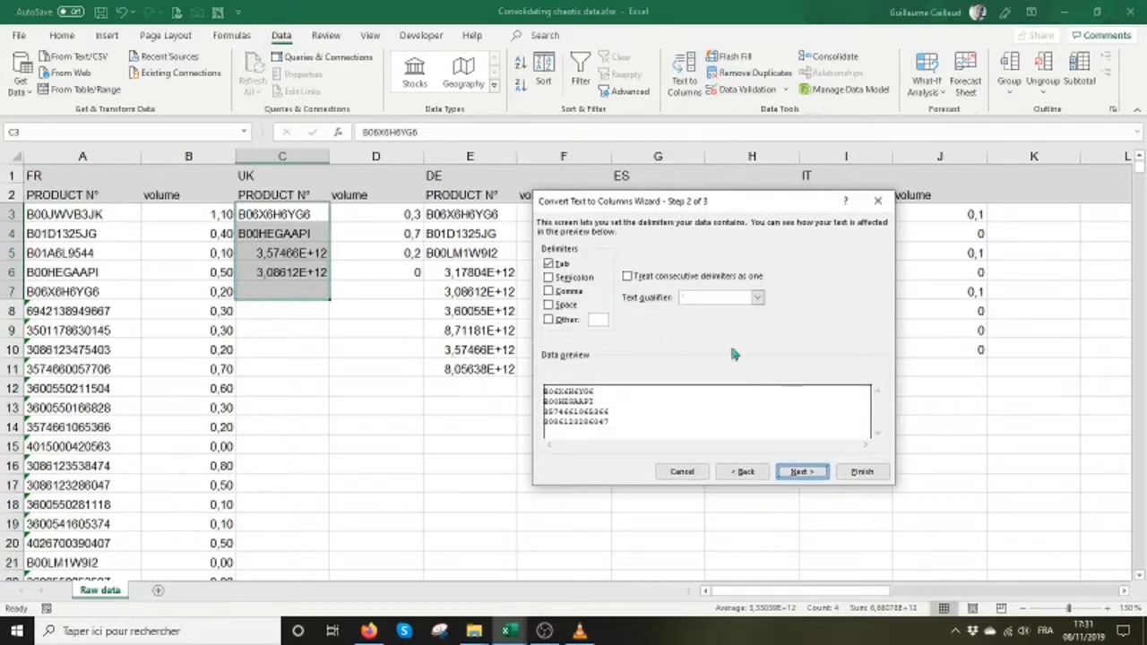
left_click(803, 473)
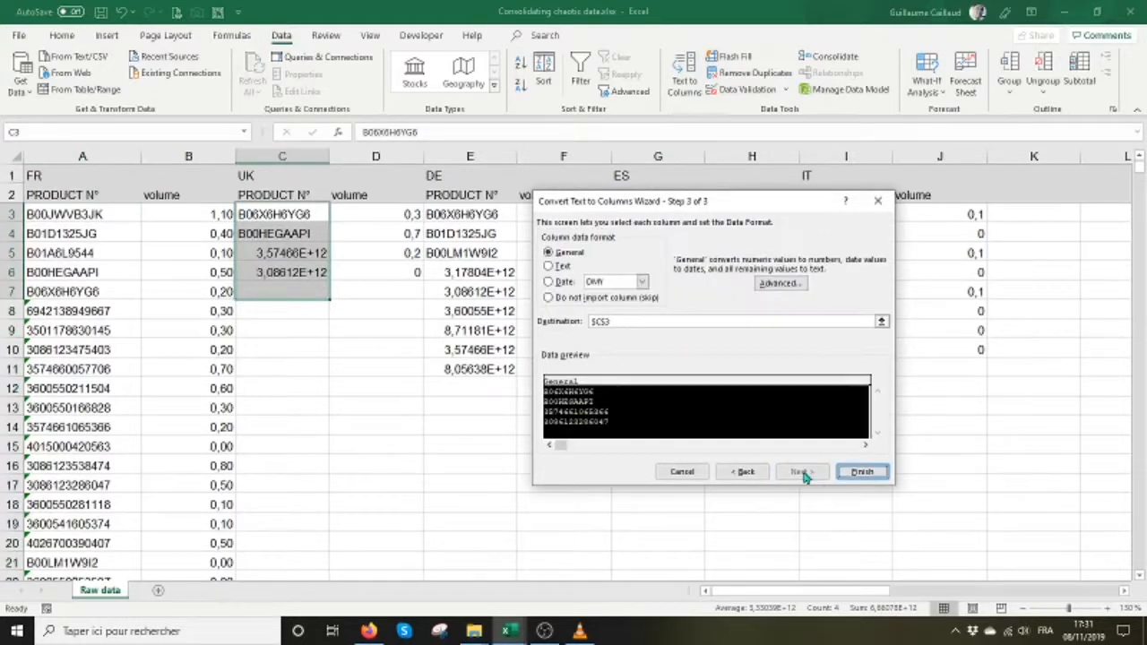
left_click(548, 266)
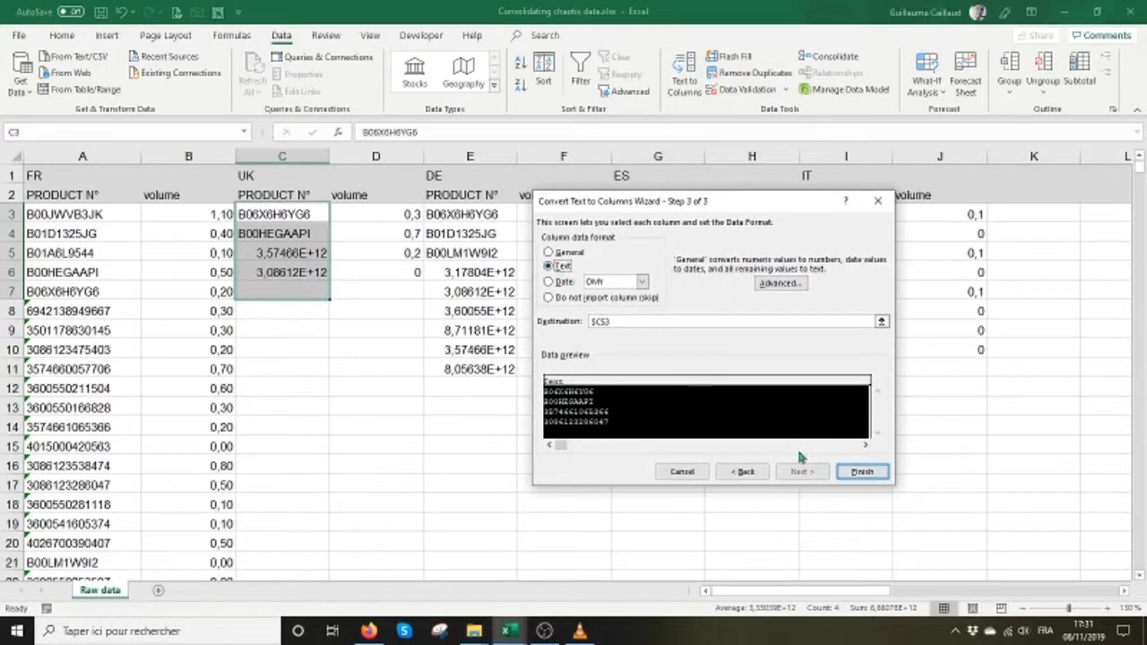
left_click(862, 472)
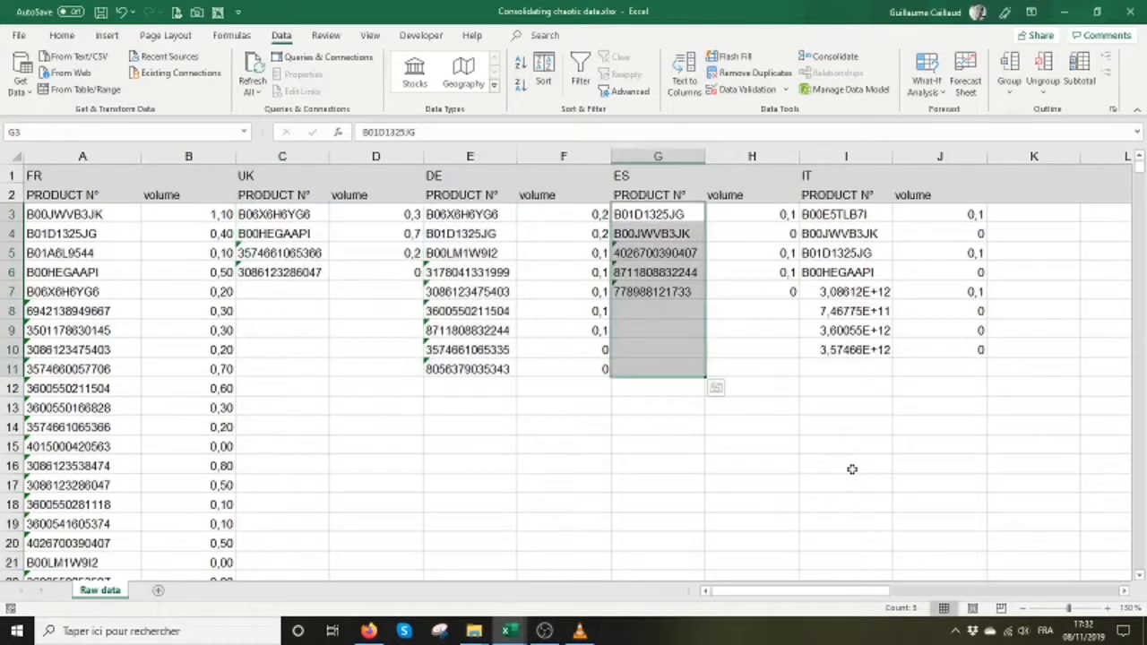
left_click(850, 475)
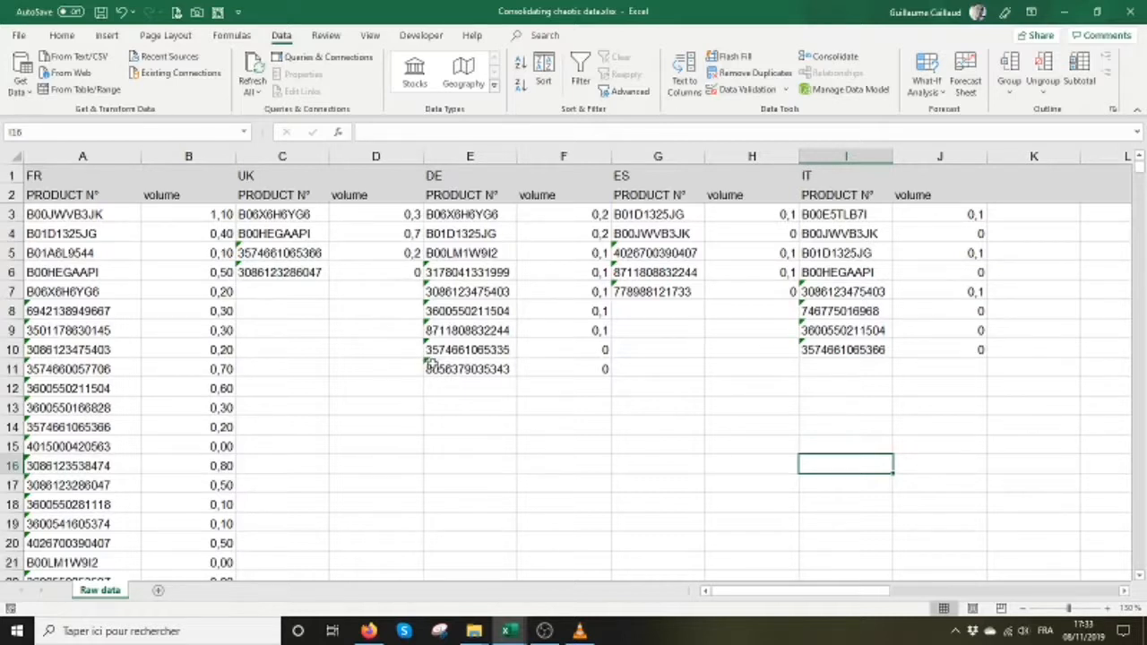
Check the error-checking options for the last DE product number in E11.
left_click(431, 366)
left_click(408, 367)
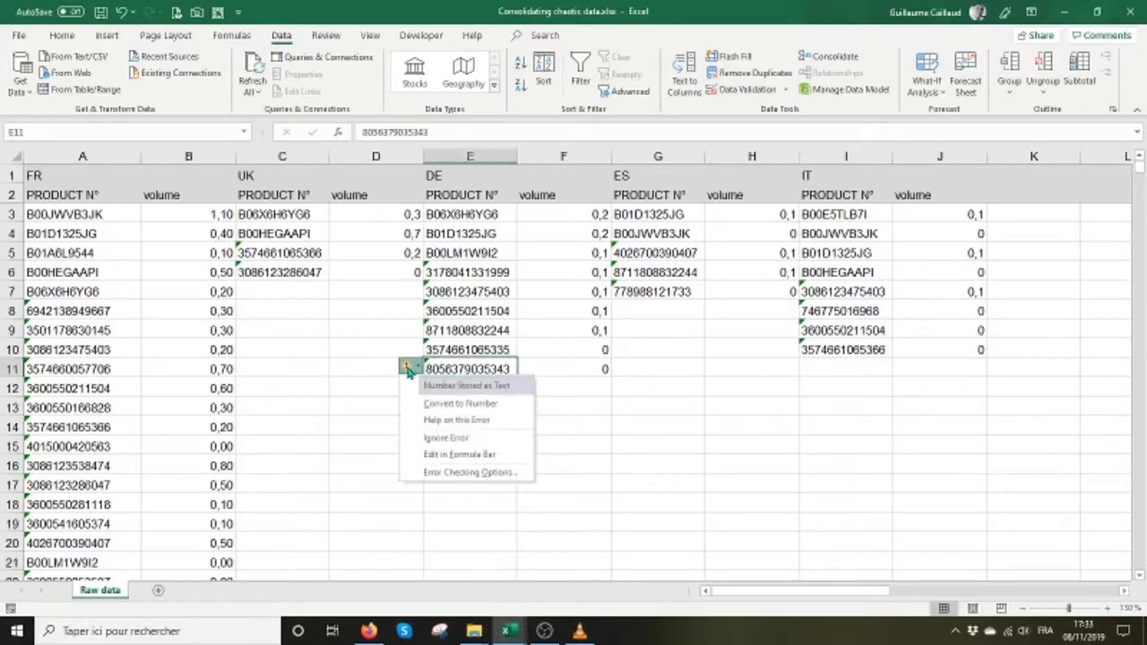
left_click(557, 370)
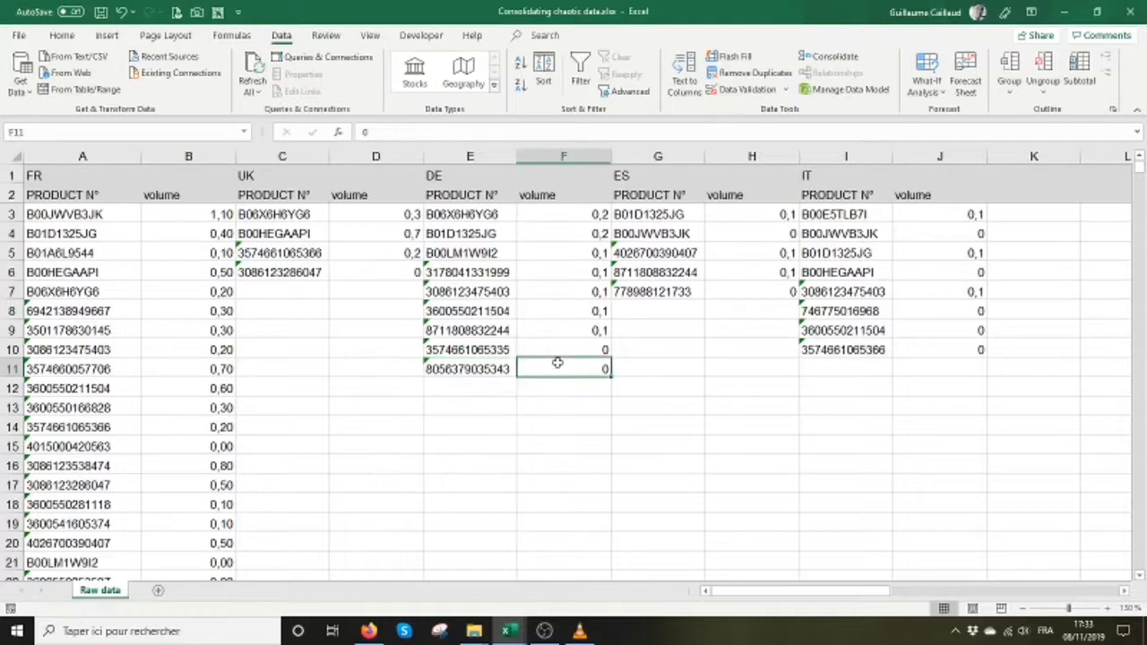
Format the range A2:J22 as a table with headers, using White, Table Style Light 1.
scroll(467, 450, "down", 2)
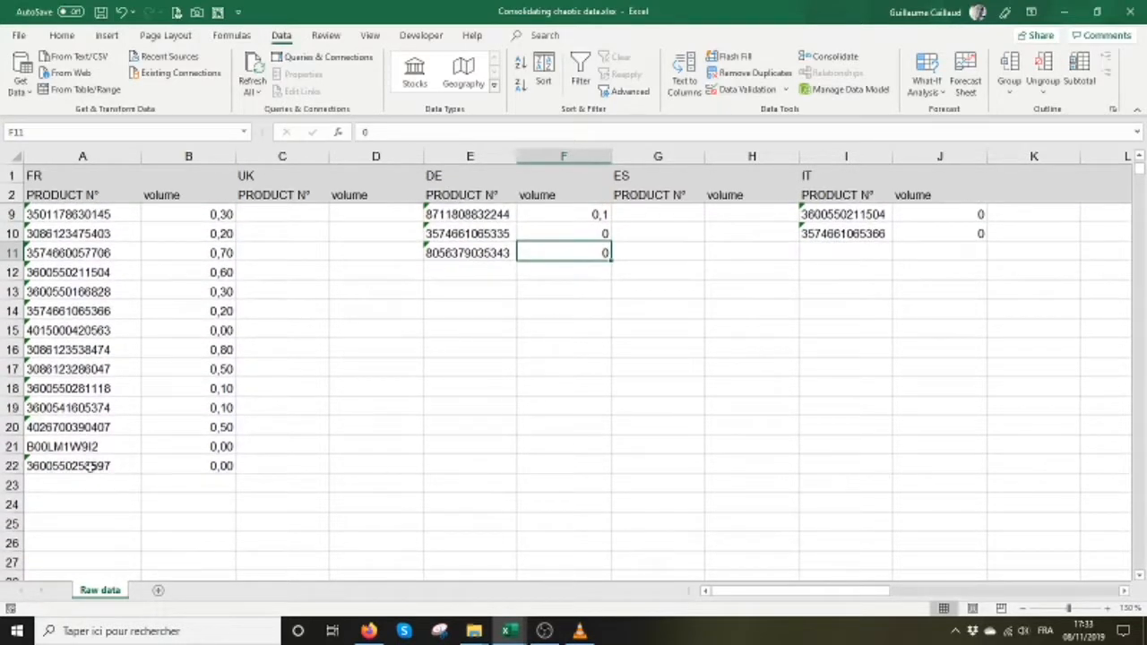
left_click_drag(90, 466, 922, 165)
left_click_drag(933, 164, 932, 193)
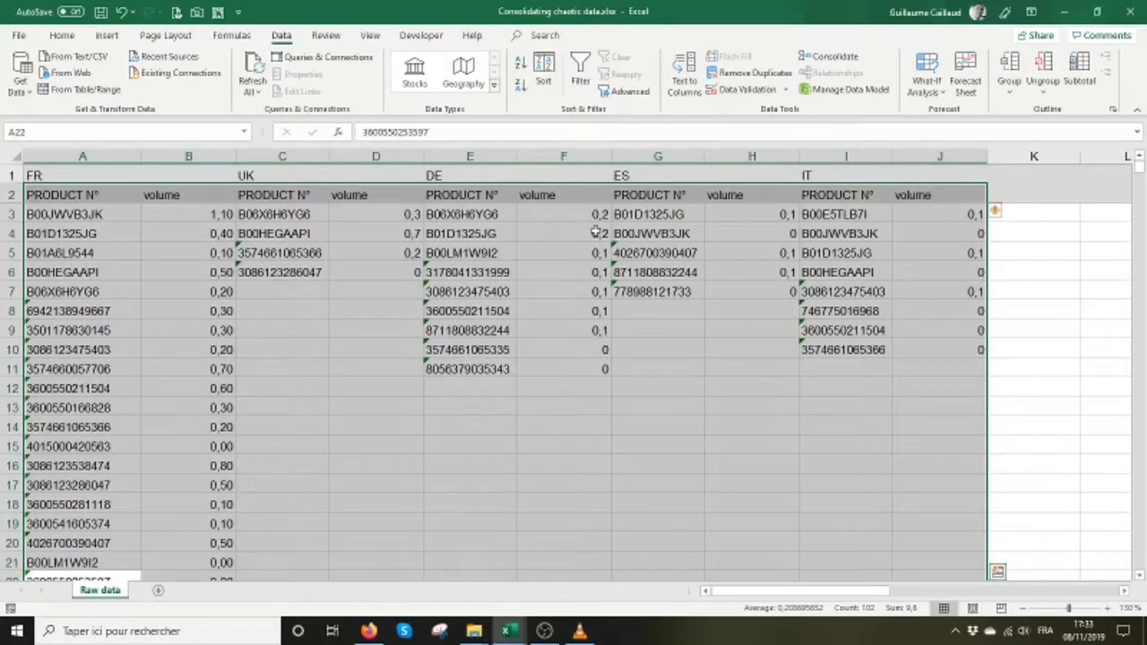
left_click(62, 35)
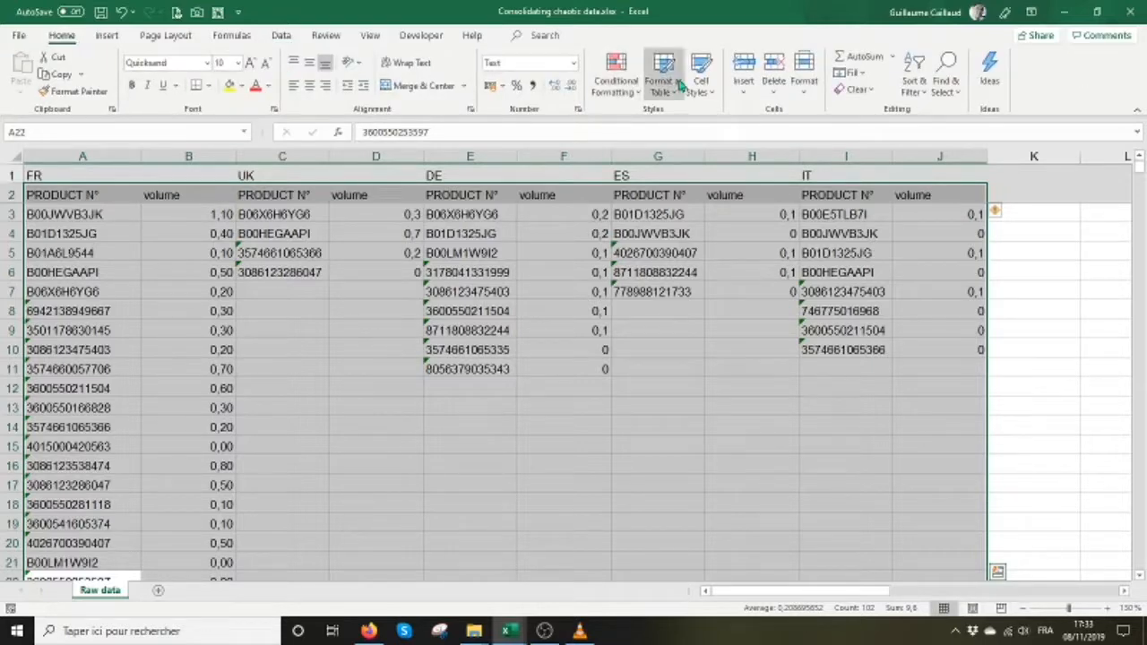
left_click(665, 87)
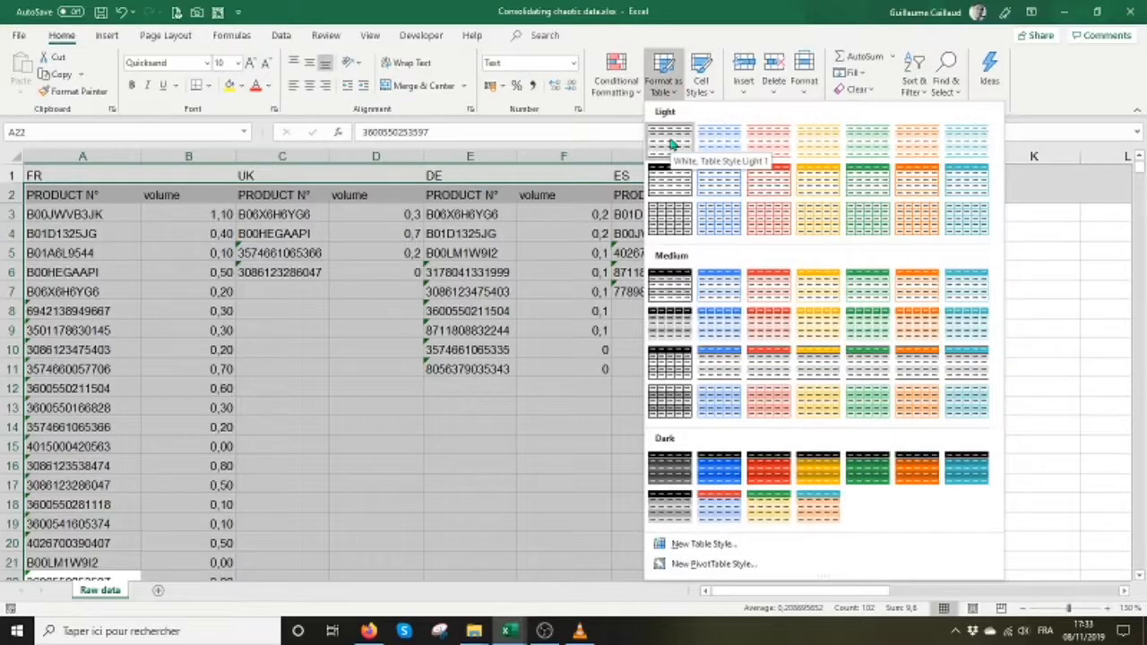
left_click(672, 141)
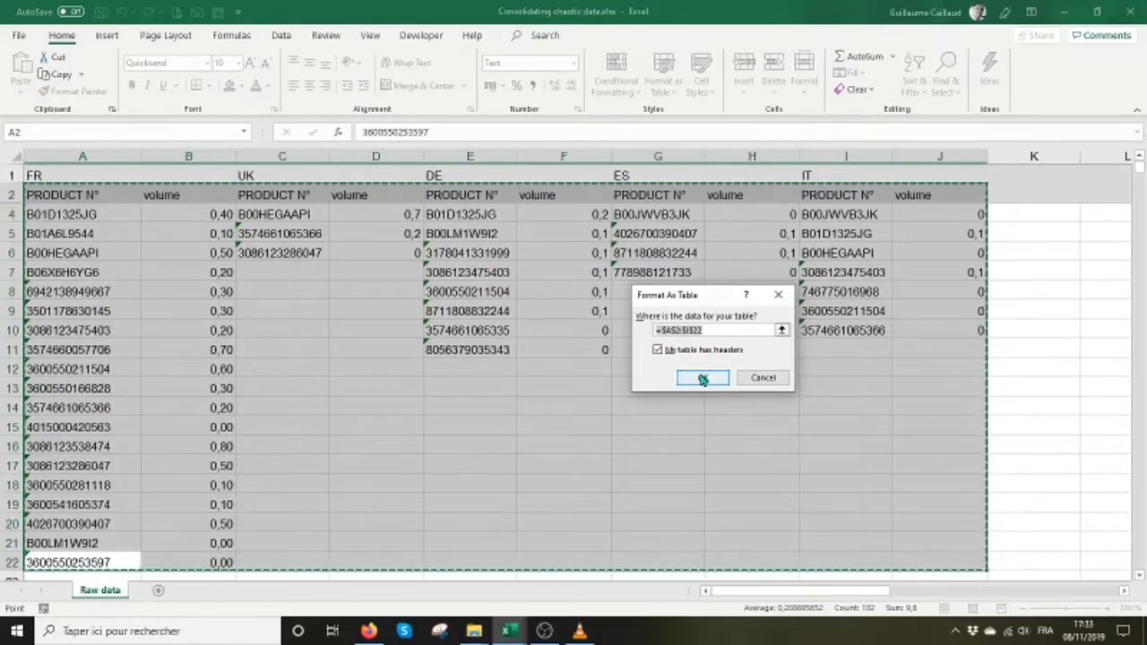
left_click(703, 378)
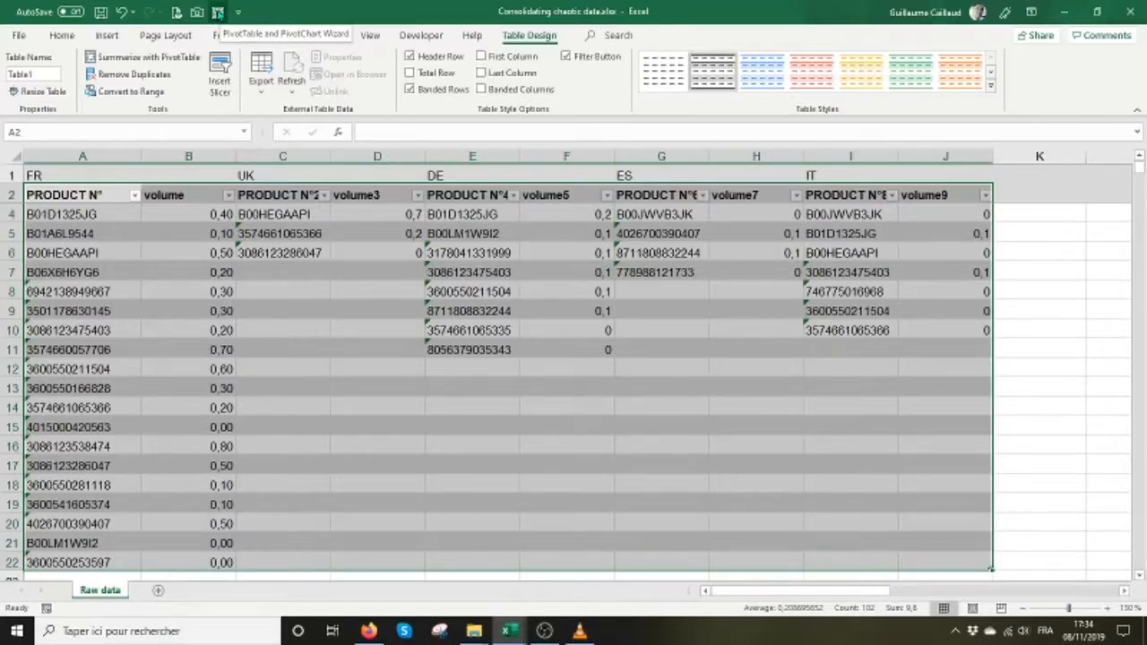
left_click(59, 36)
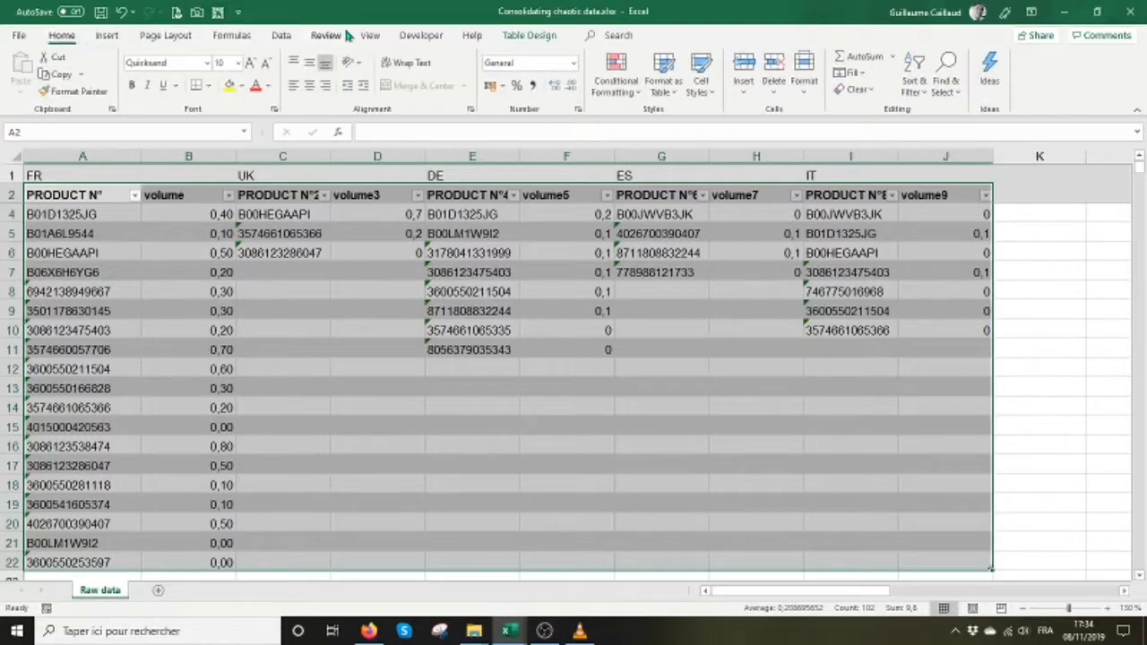
left_click(218, 12)
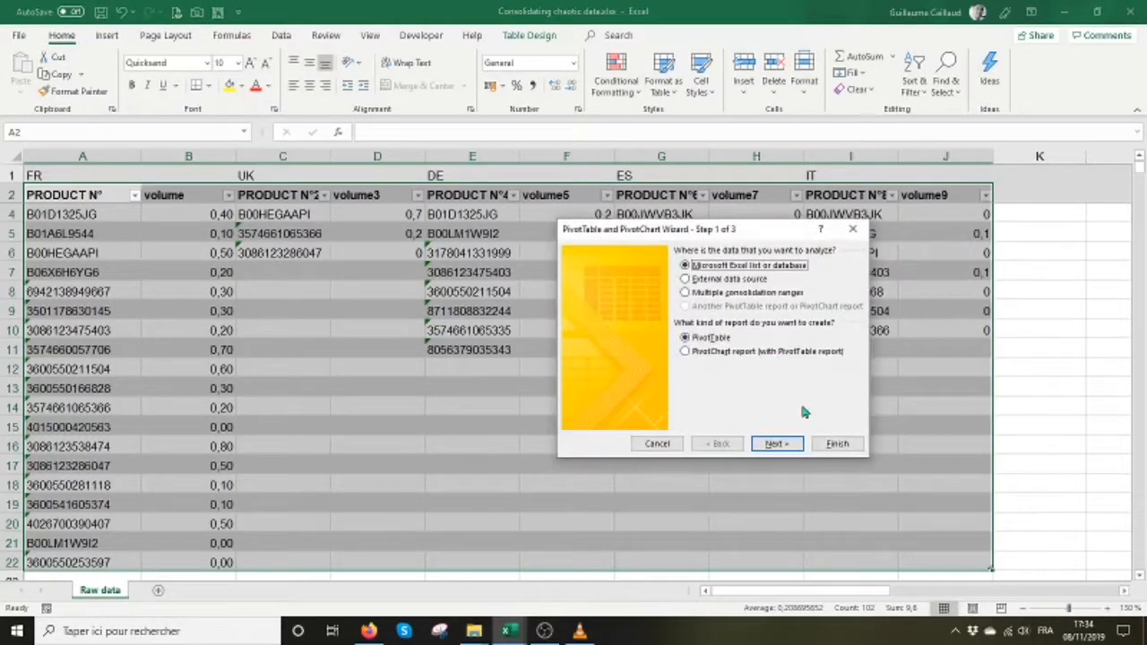
left_click(837, 444)
Add the PivotTable and PivotChart Wizard command from All Commands to the Quick Access Toolbar for all documents.
left_click(218, 11)
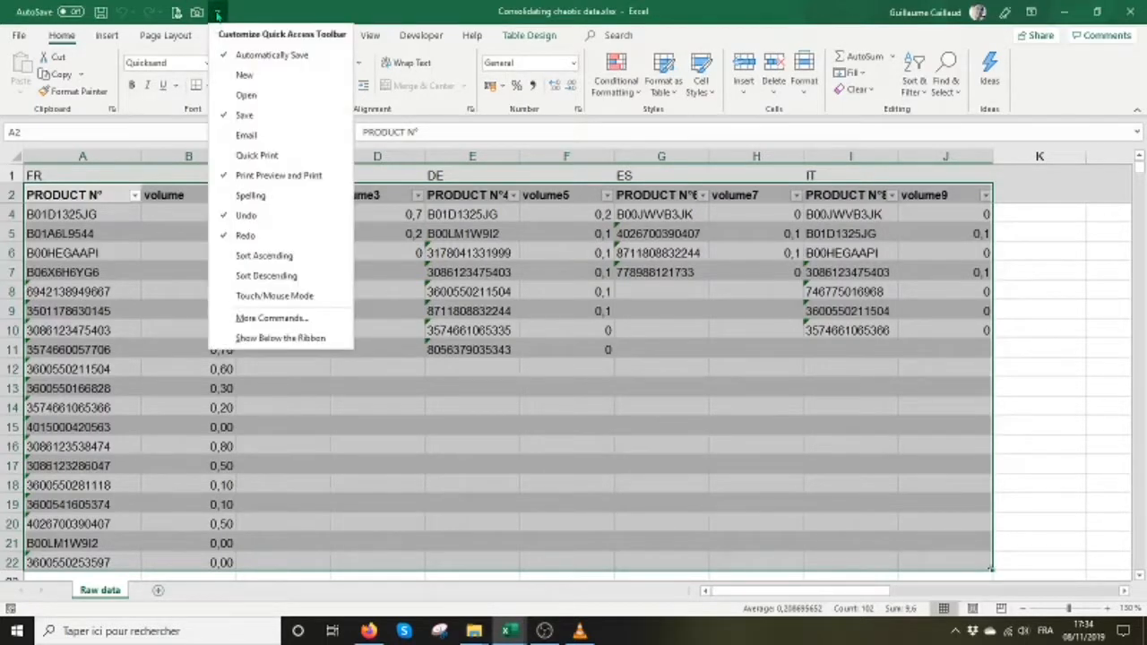
left_click(259, 319)
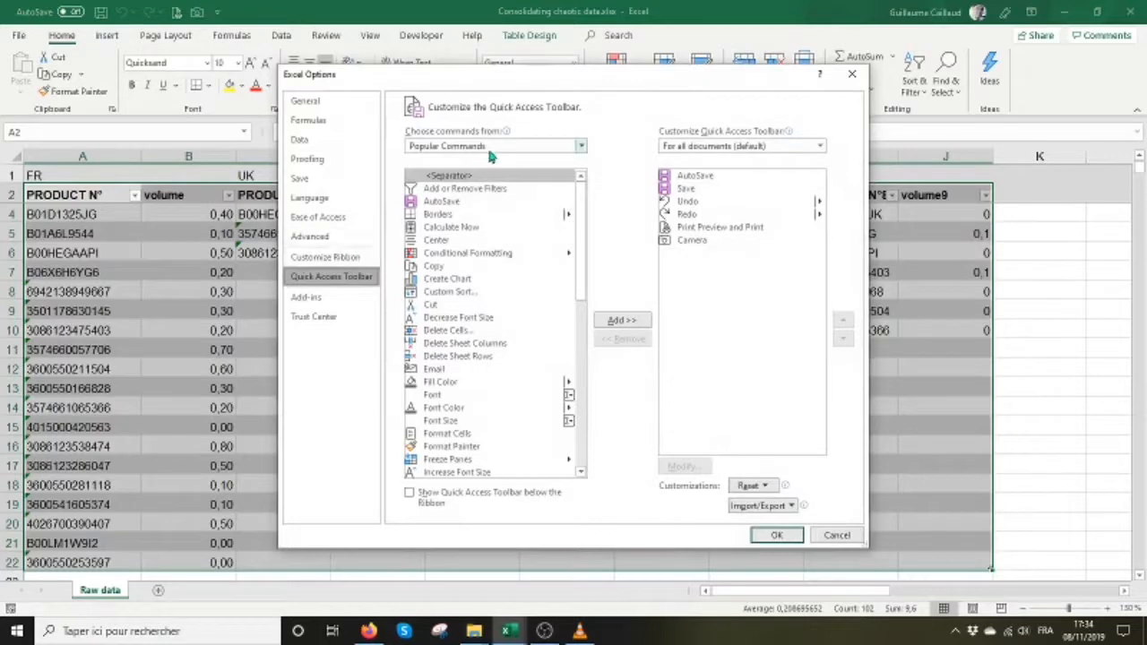
left_click(581, 145)
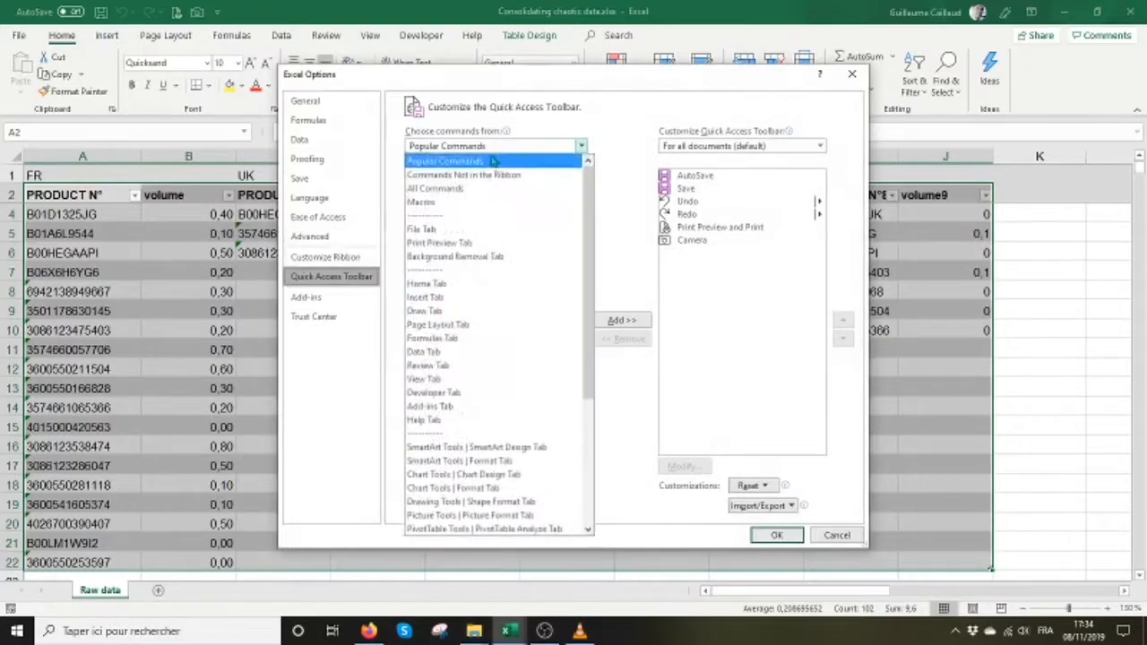
left_click(459, 194)
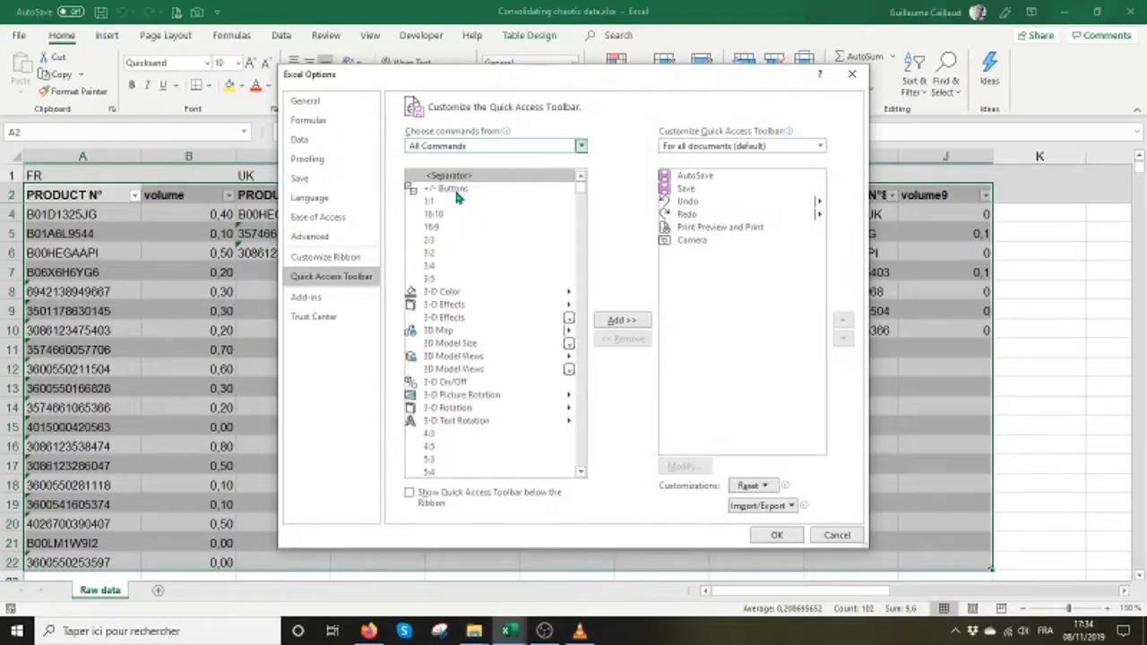
left_click_drag(578, 194, 592, 377)
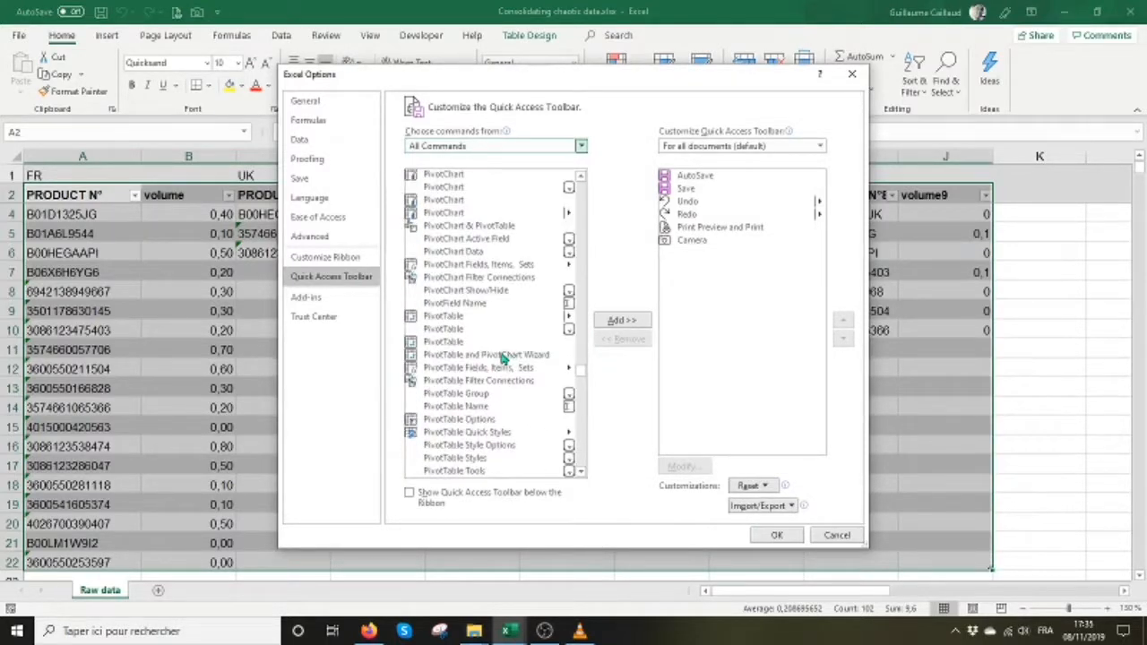
left_click(483, 356)
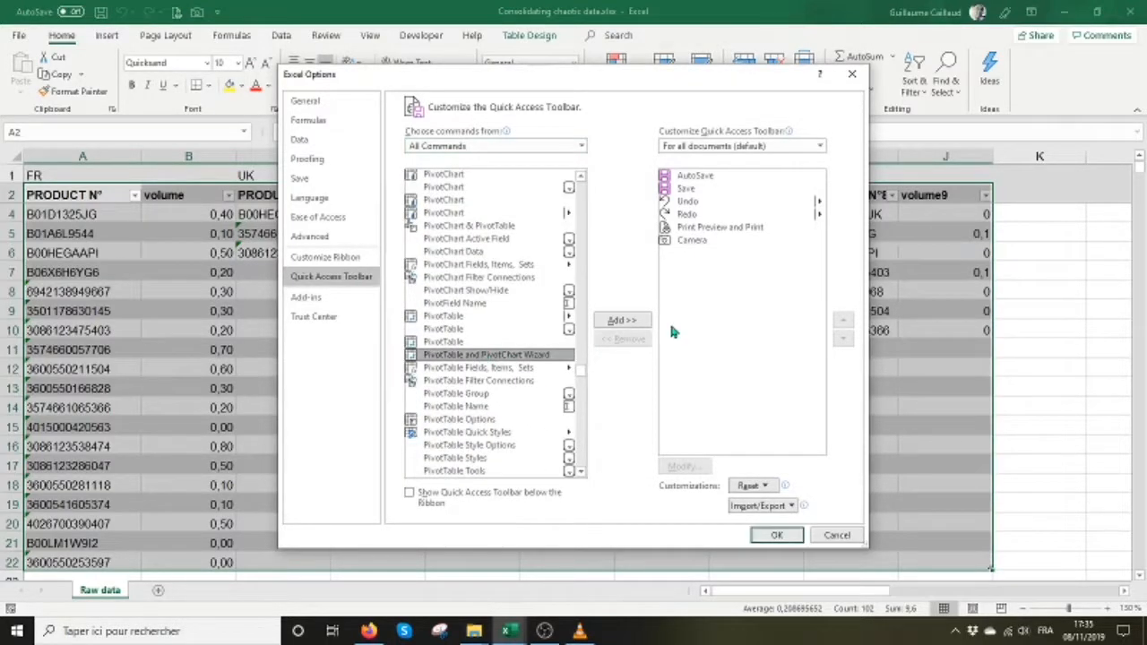
left_click(641, 320)
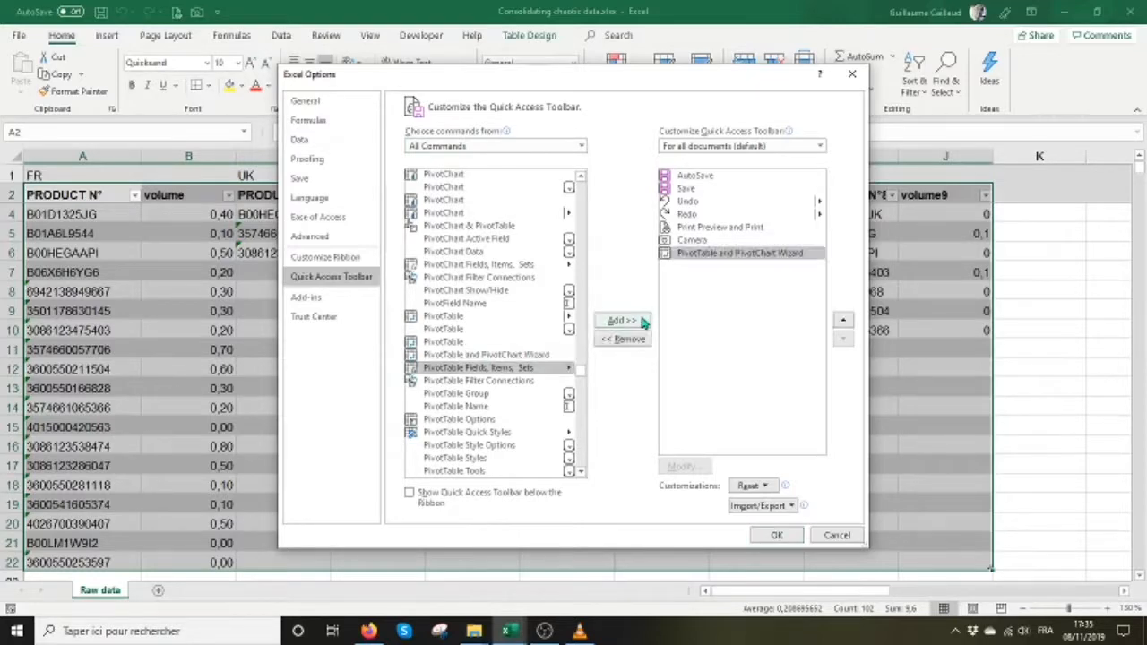
left_click(777, 536)
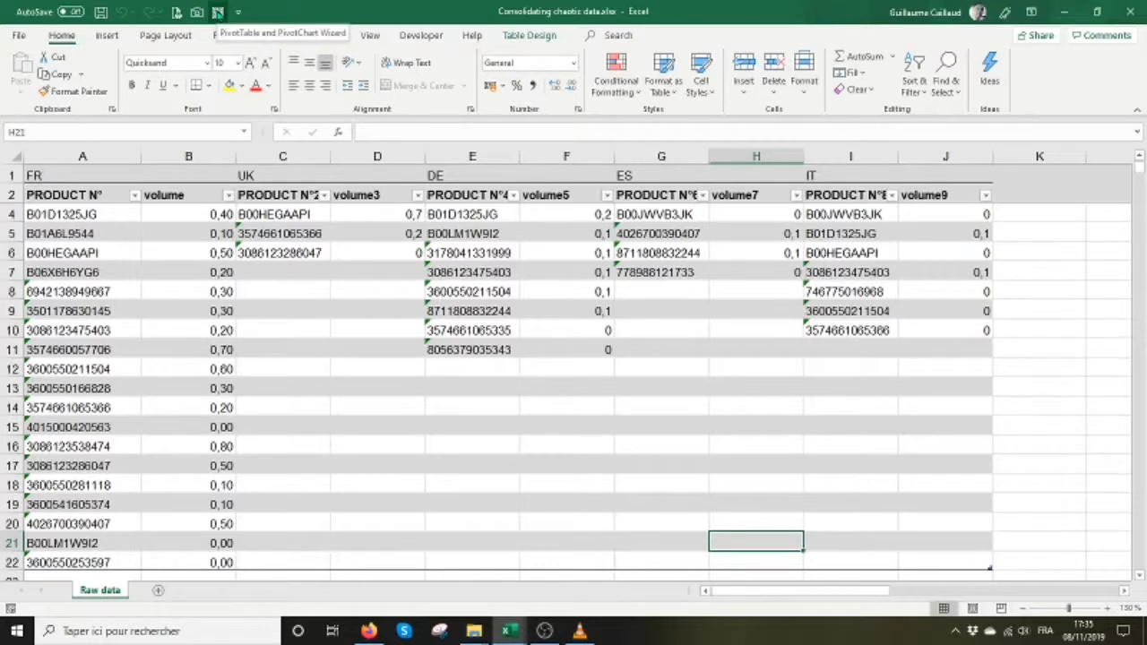
Start a PivotTable from multiple consolidation ranges in the PivotTable and PivotChart Wizard, with self-created page fields and 1 page field.
left_click(217, 12)
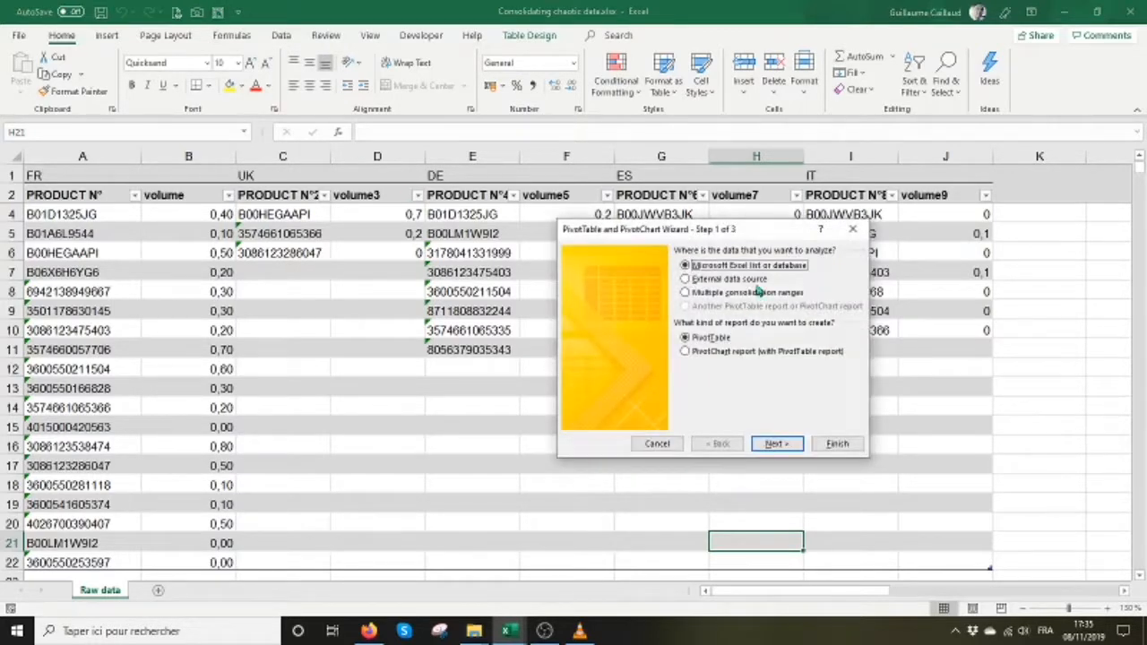
left_click_drag(708, 231, 961, 40)
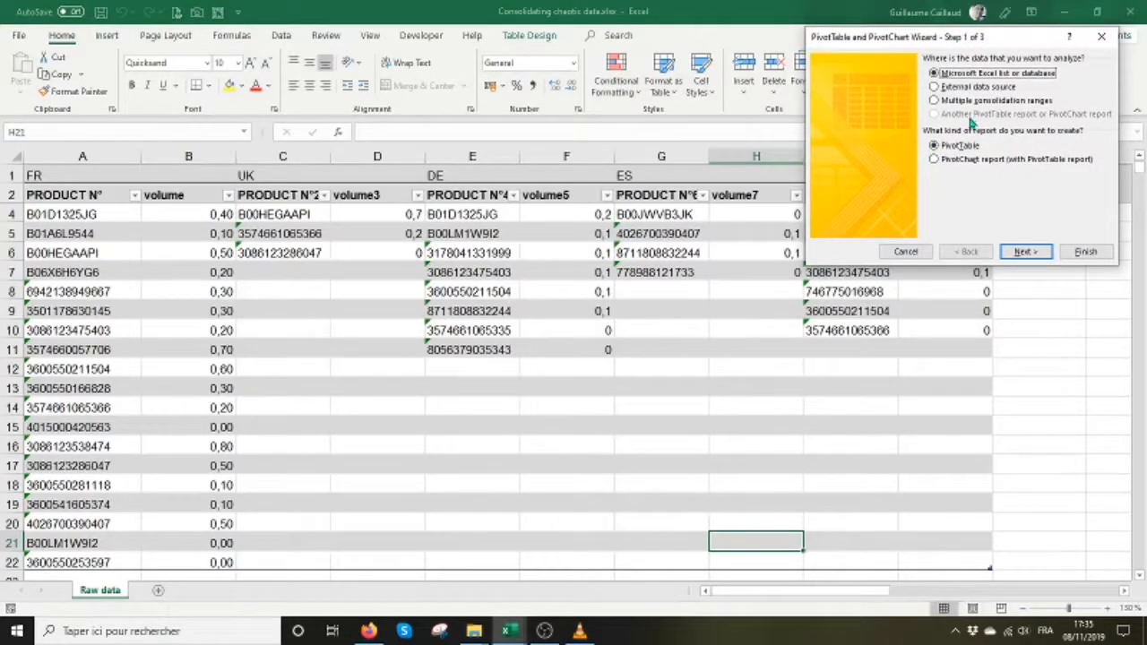
left_click_drag(1005, 36, 976, 132)
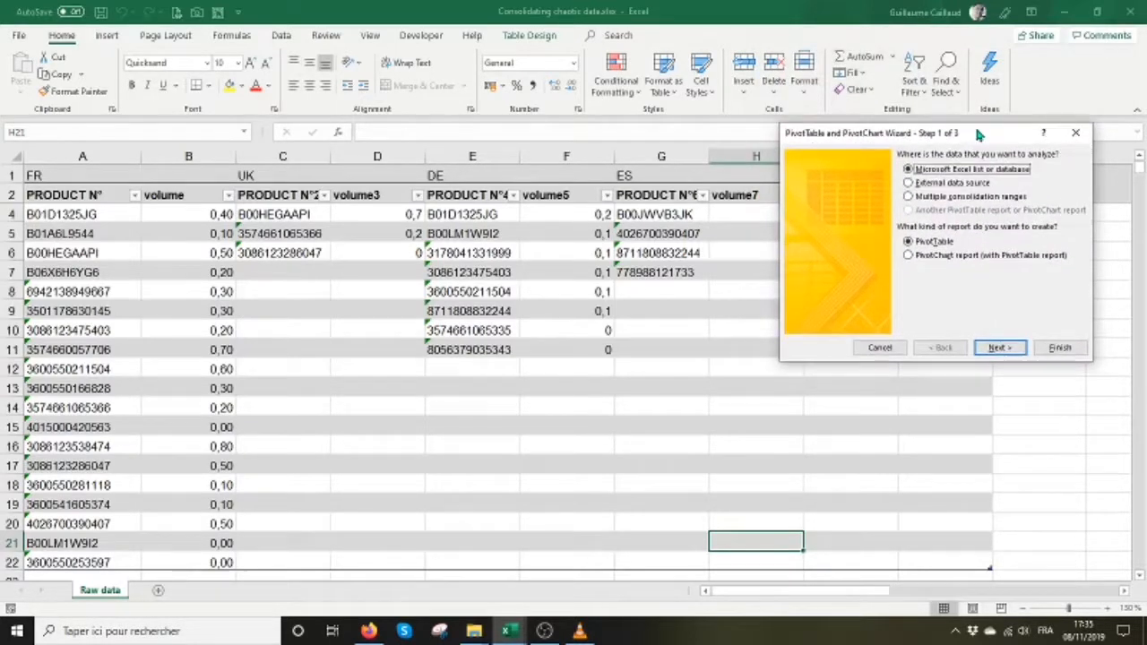
left_click(969, 198)
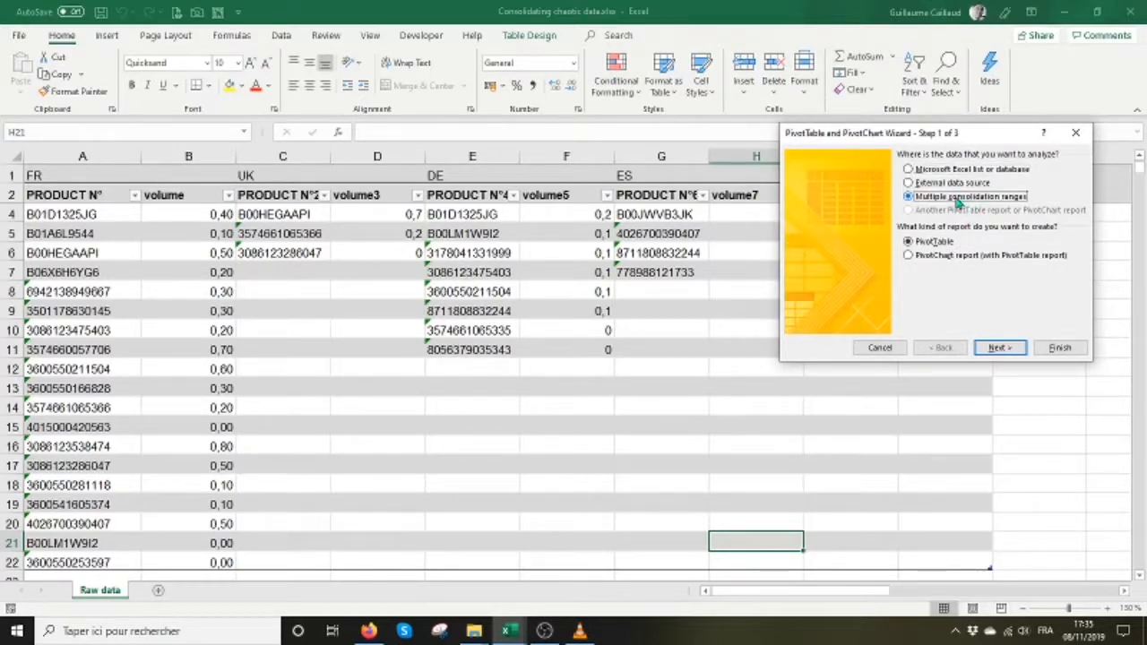
left_click(1000, 343)
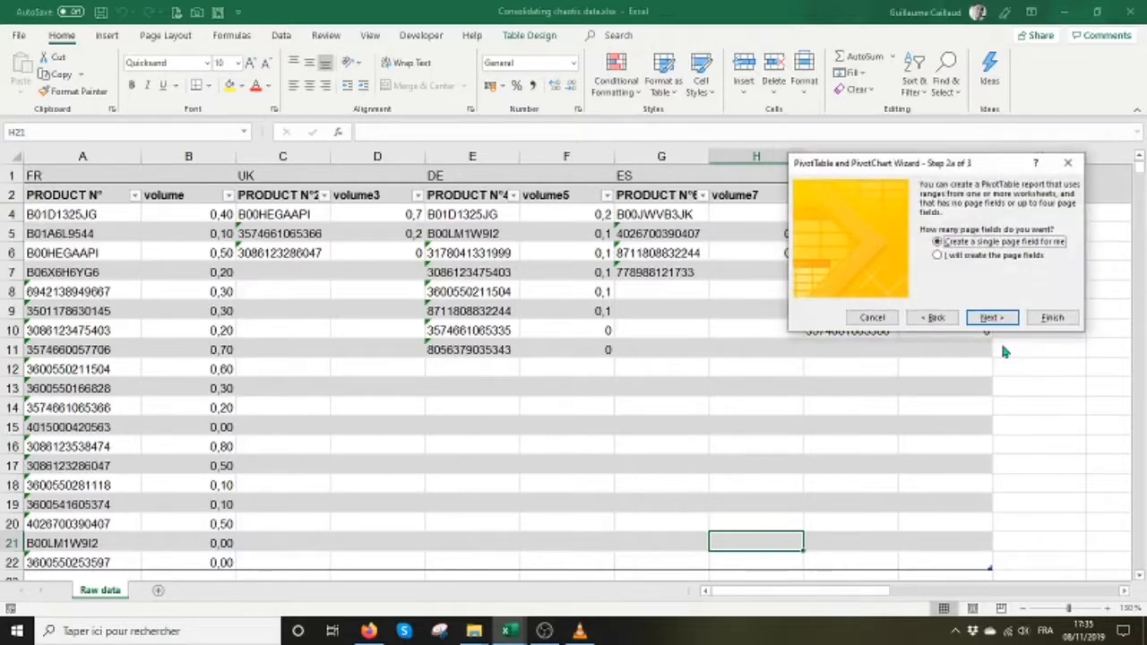
left_click(1000, 257)
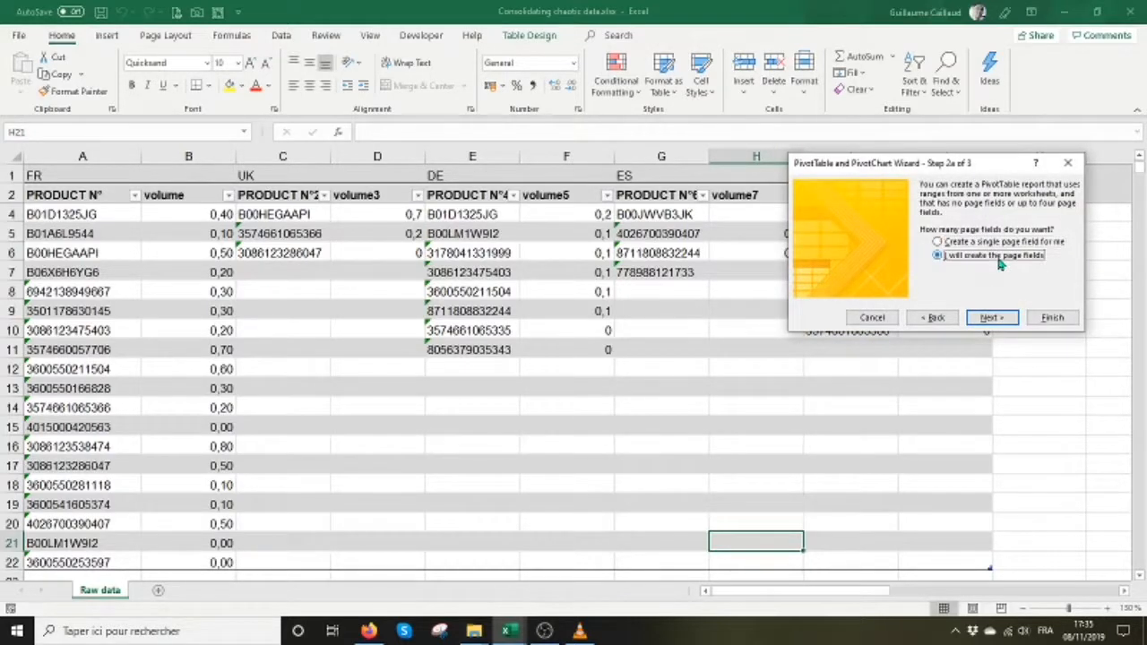
left_click(990, 319)
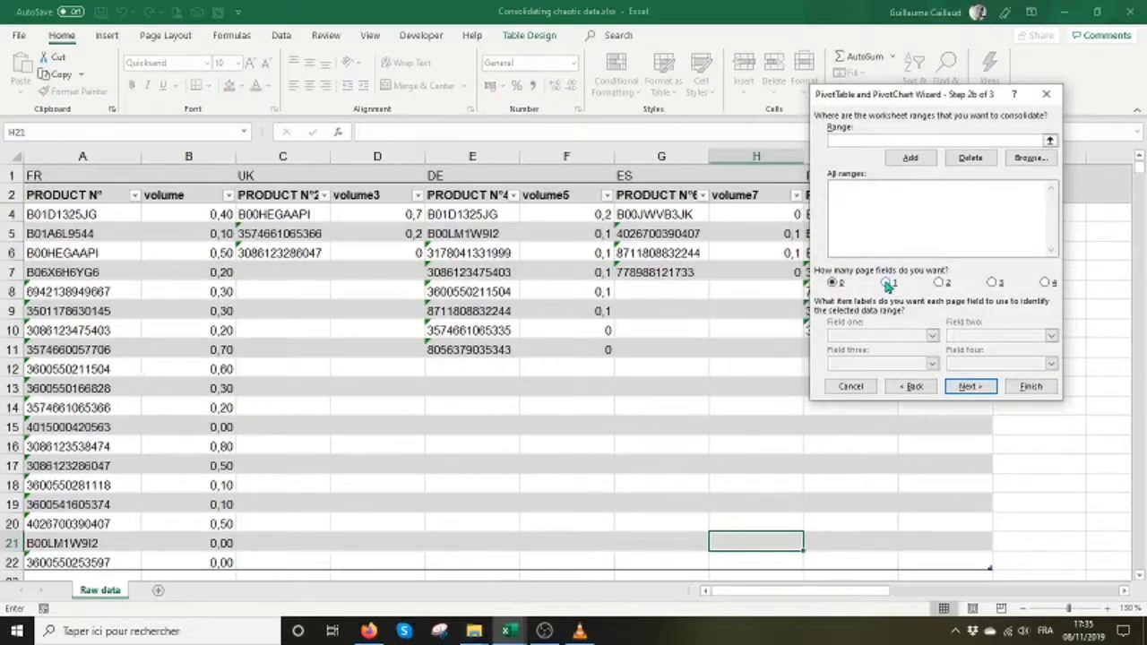
left_click(887, 283)
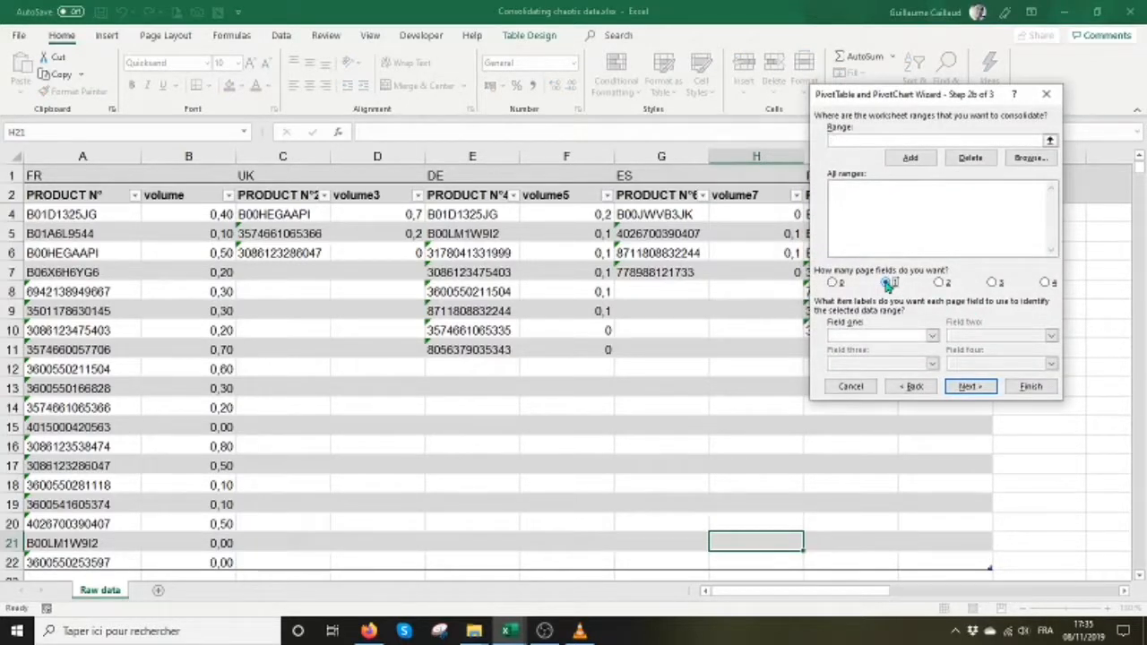
Add the FR data range A3:B22 of the Raw data sheet to the ranges to consolidate.
left_click(887, 141)
left_click(90, 184)
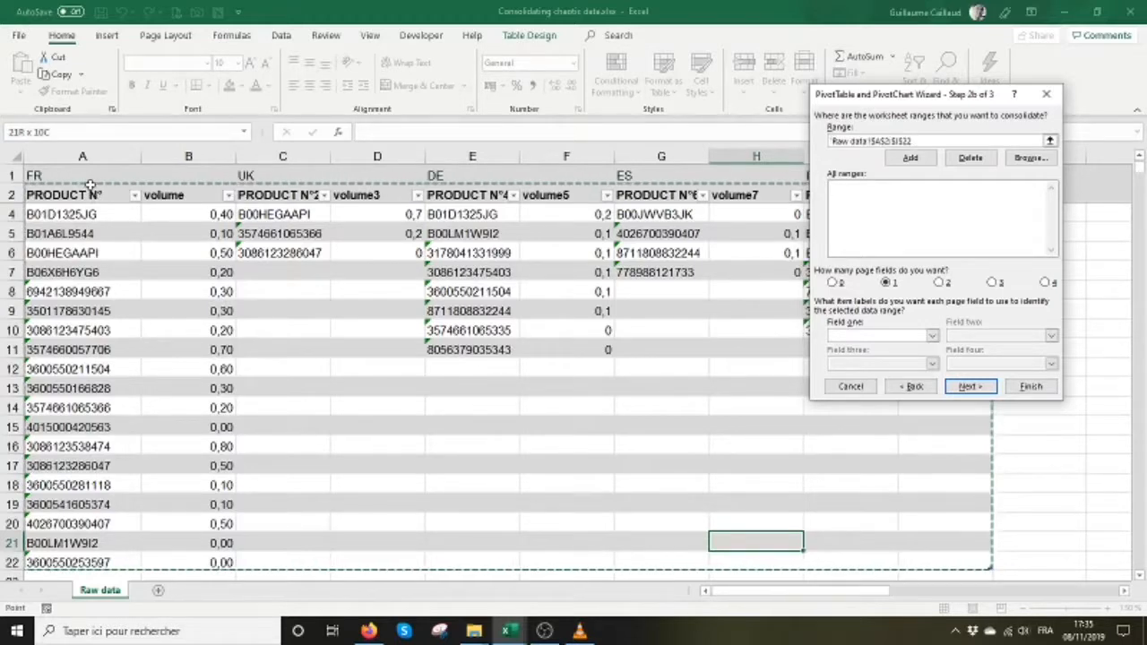
left_click(101, 215)
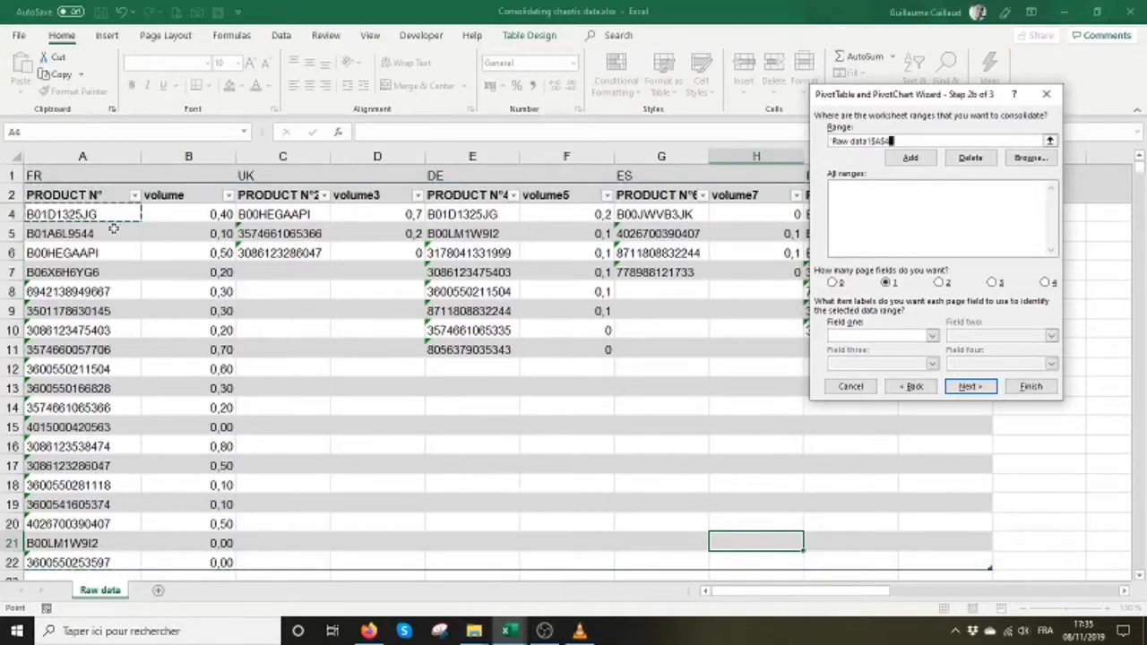
scroll(92, 208, "up", 1)
left_click_drag(90, 188, 161, 187)
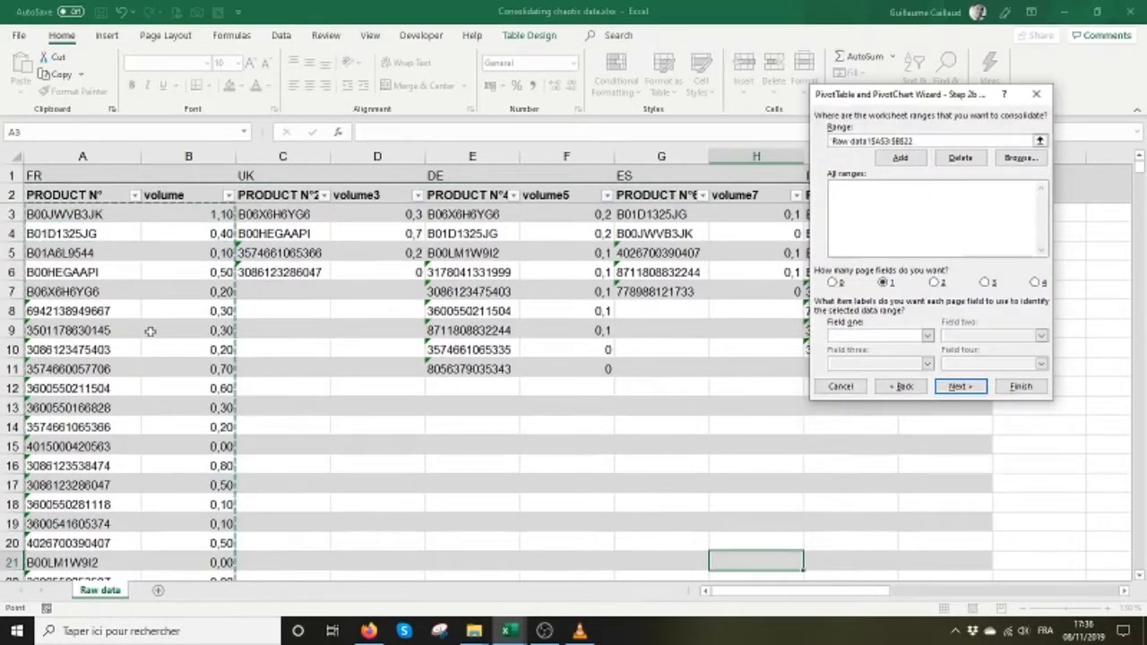
scroll(152, 350, "down", 4)
scroll(151, 354, "up", 4)
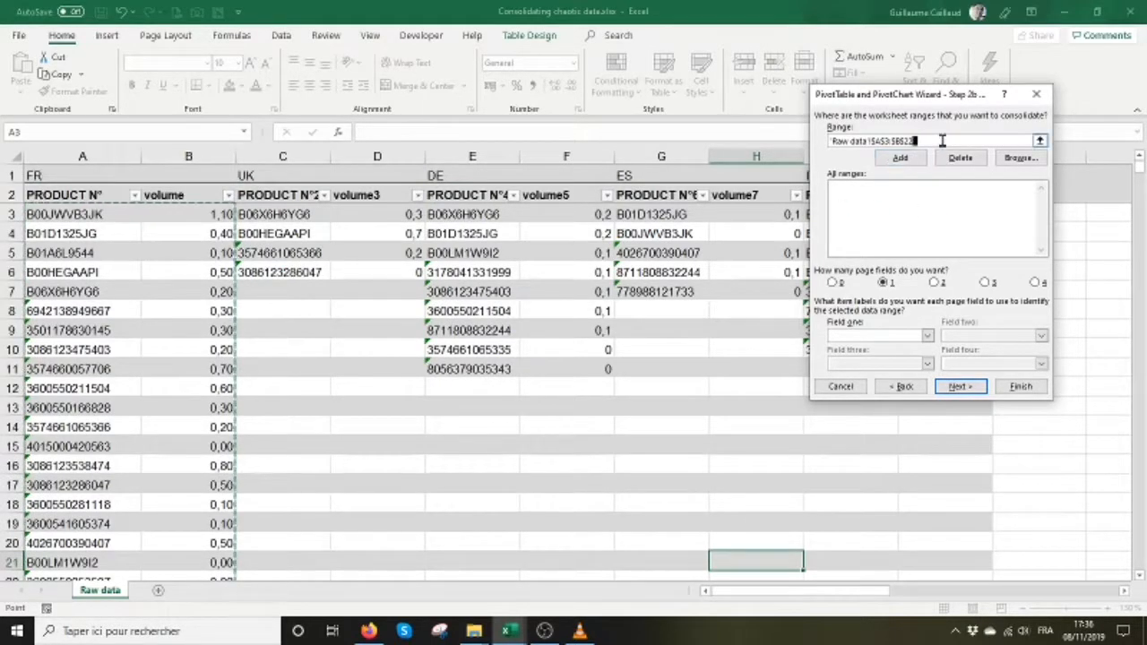
left_click(898, 159)
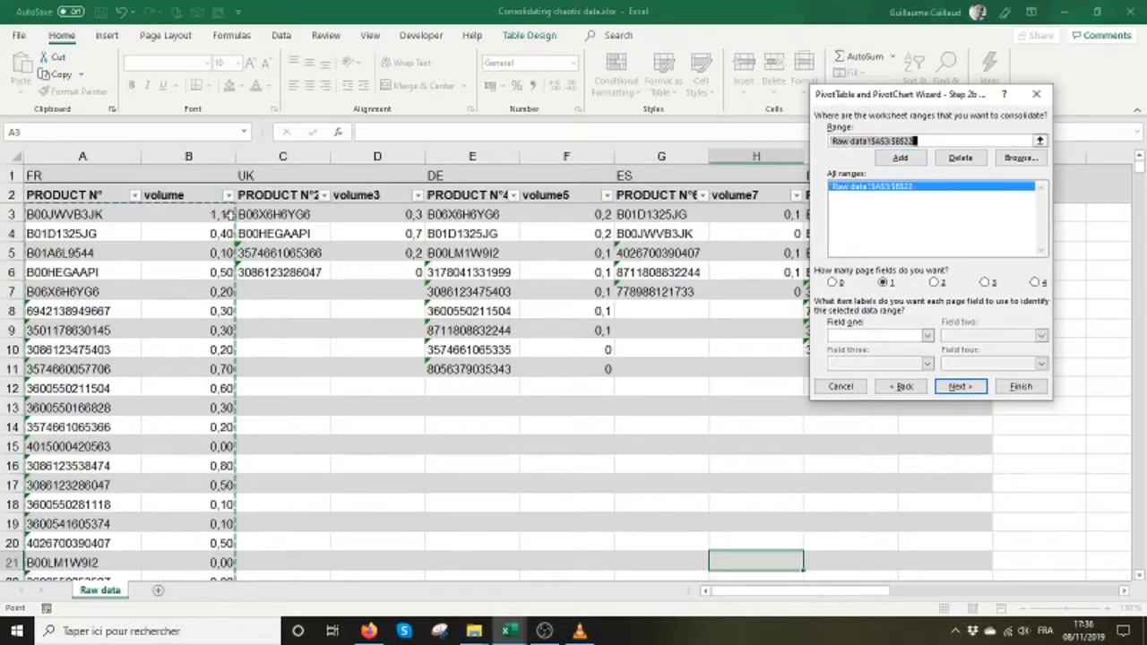
Add the UK range C3:D22 and the DE range E3:F22 to the ranges to consolidate.
left_click(260, 186)
left_click_drag(259, 184, 368, 187)
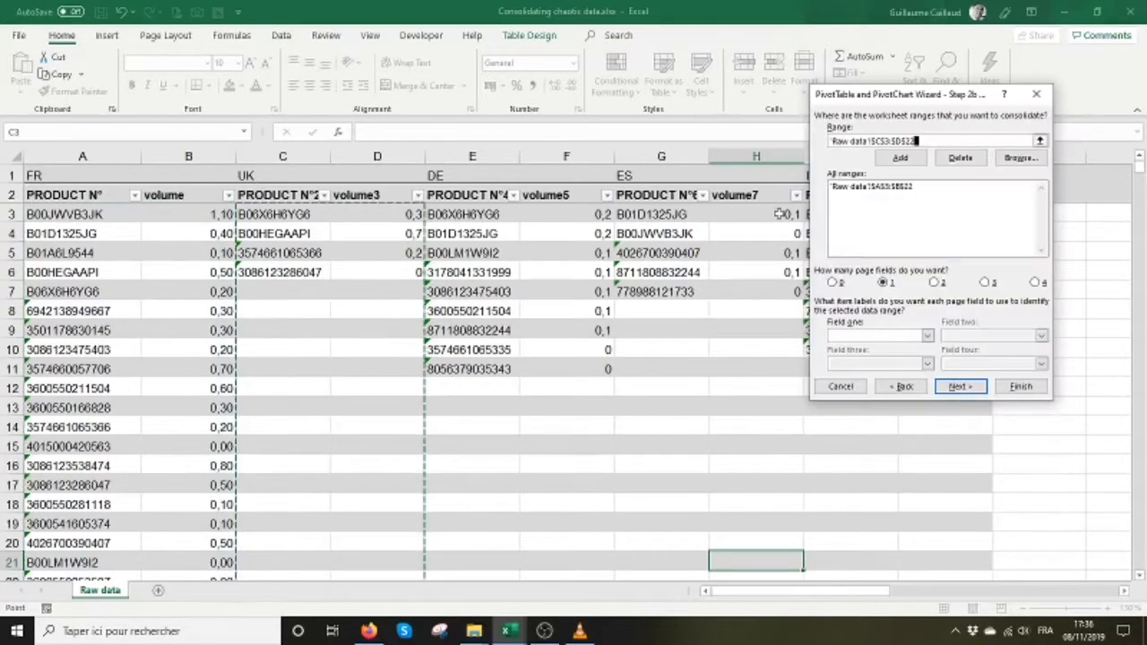
left_click(901, 158)
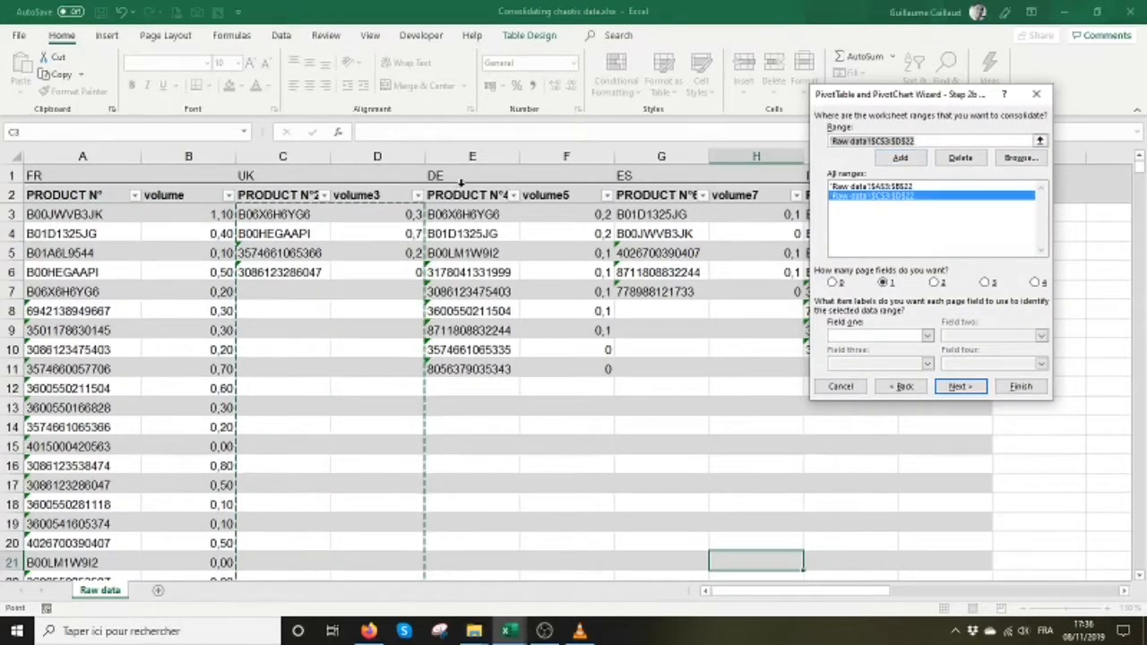
left_click_drag(460, 185, 554, 184)
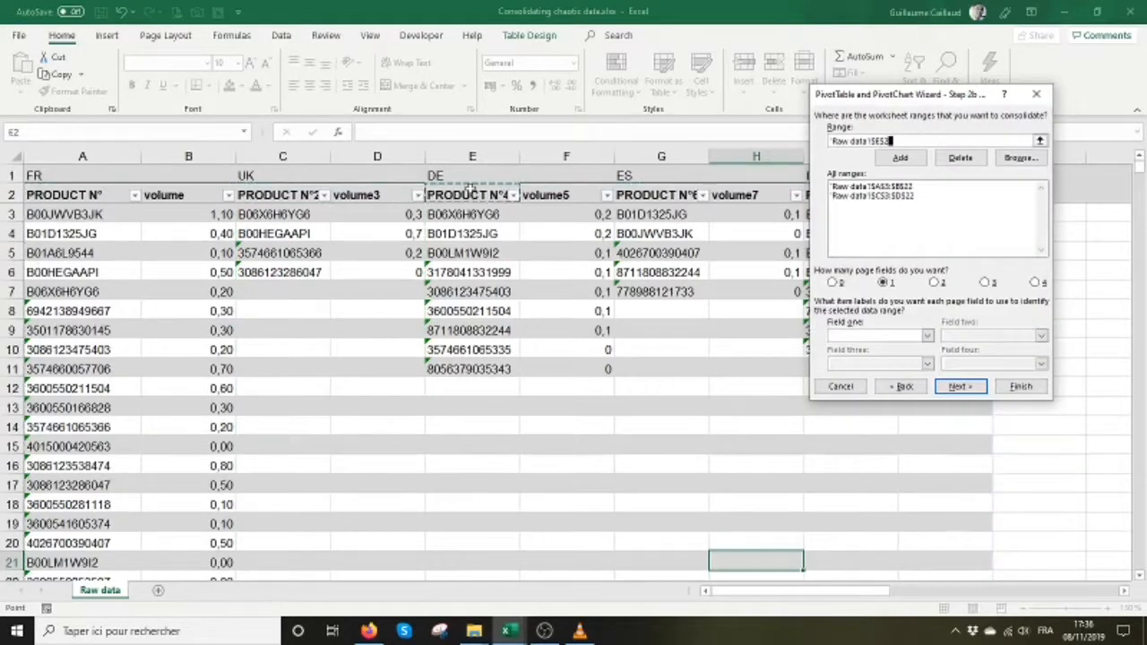
left_click_drag(469, 185, 548, 195)
left_click(901, 158)
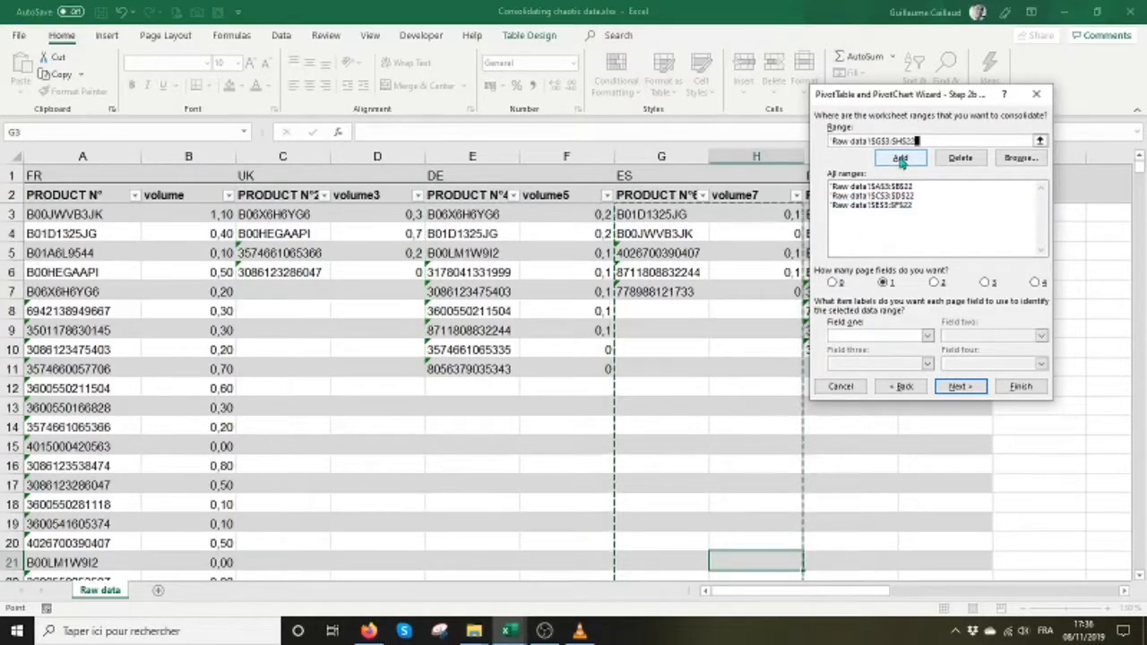
Add the ES range G3:H22 and the IT range I3:J22 to the ranges to consolidate.
left_click(901, 158)
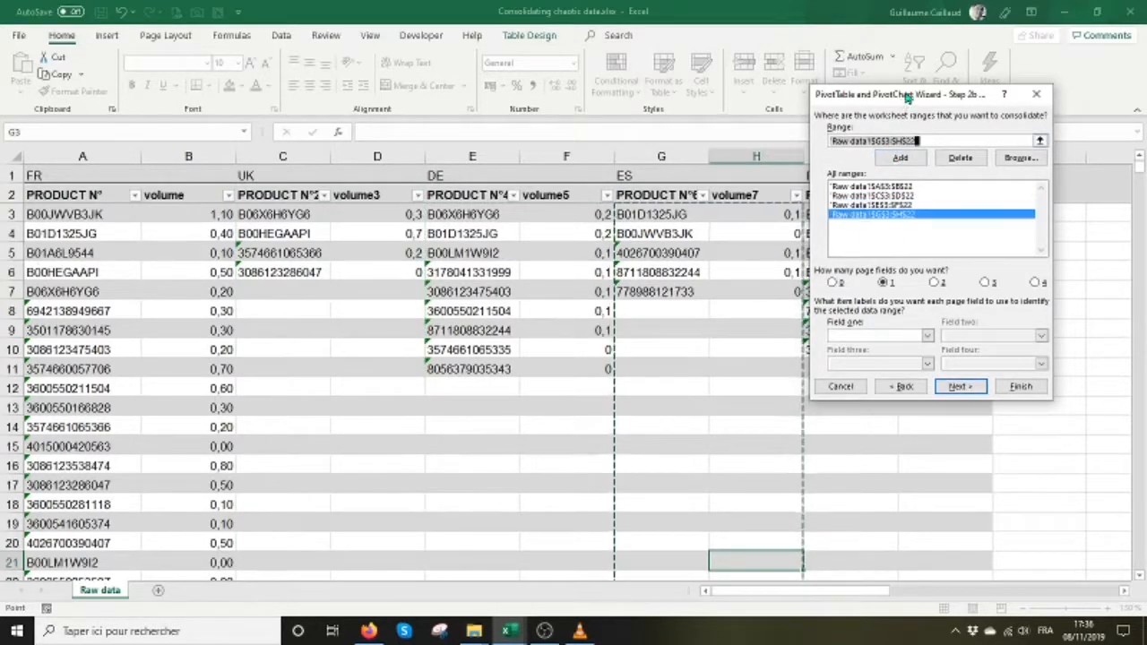
left_click_drag(905, 94, 901, 233)
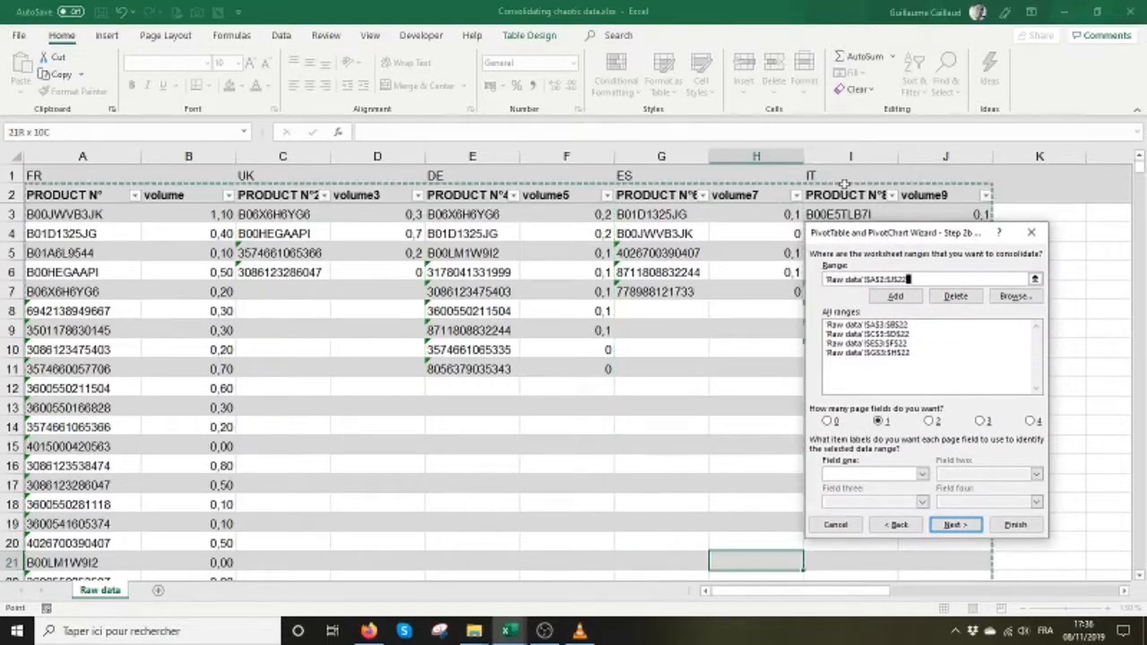
left_click_drag(847, 187, 913, 190)
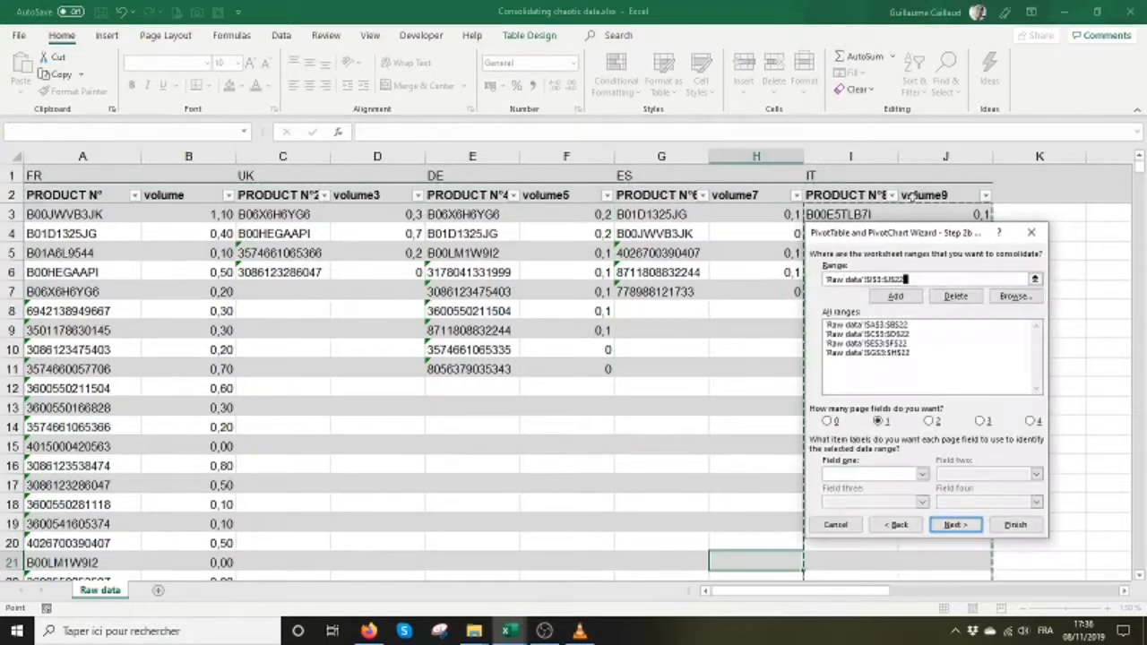
left_click(895, 295)
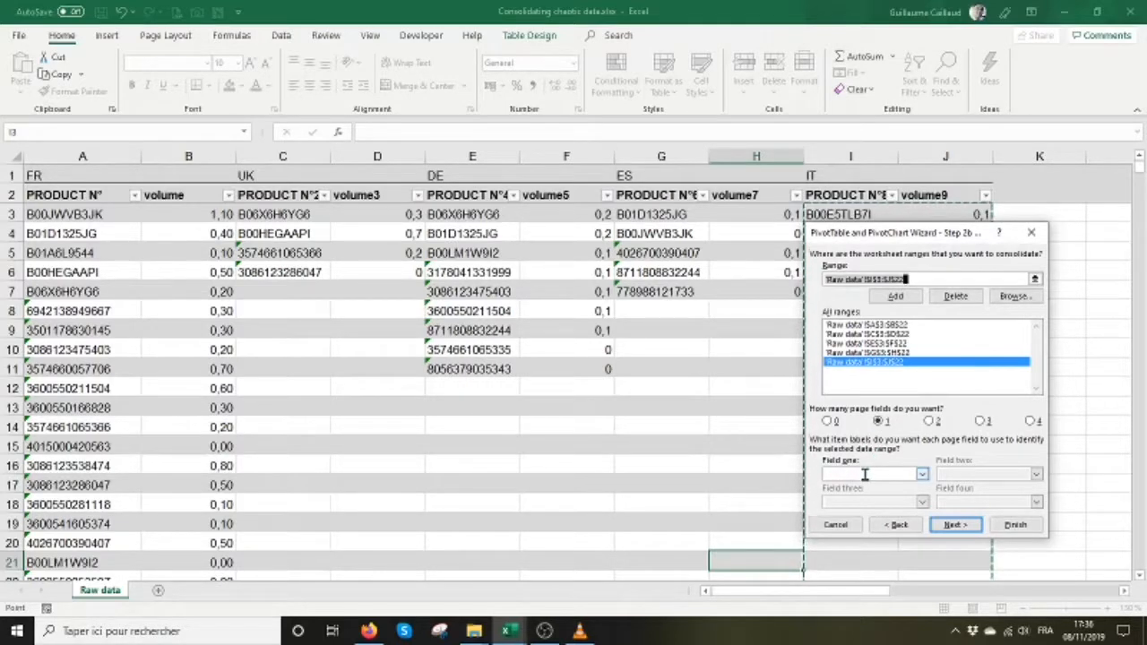
Label each consolidation range with its country name in field one, such as France for A3:B22 and Spain for G3:H22, and proceed to the report placement.
left_click(873, 325)
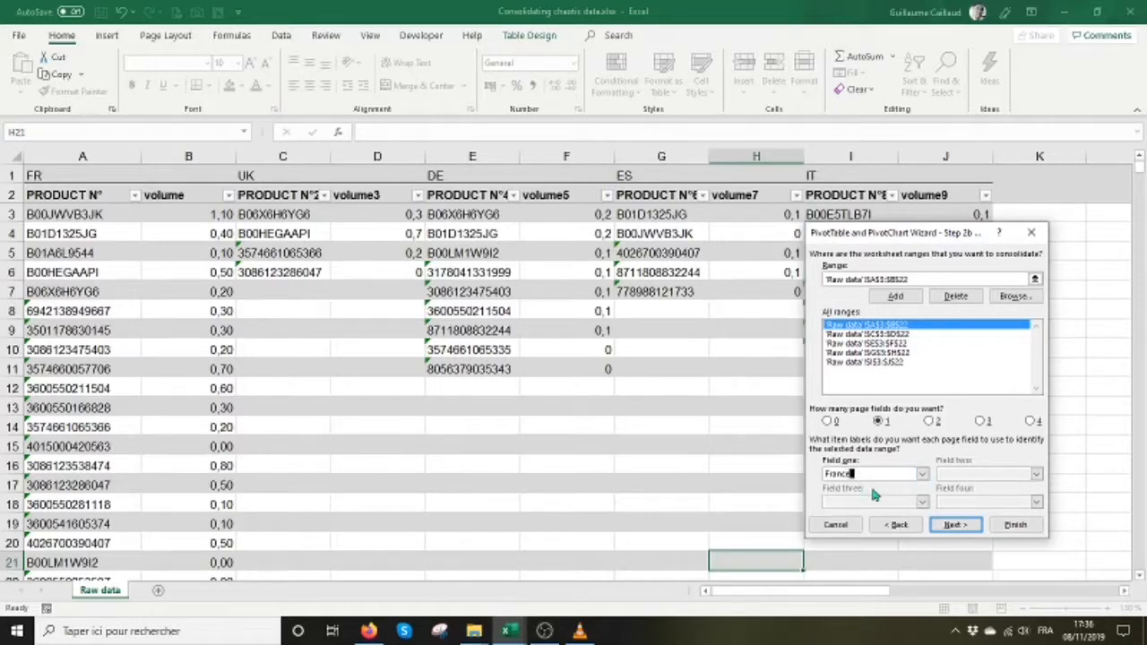
left_click(875, 334)
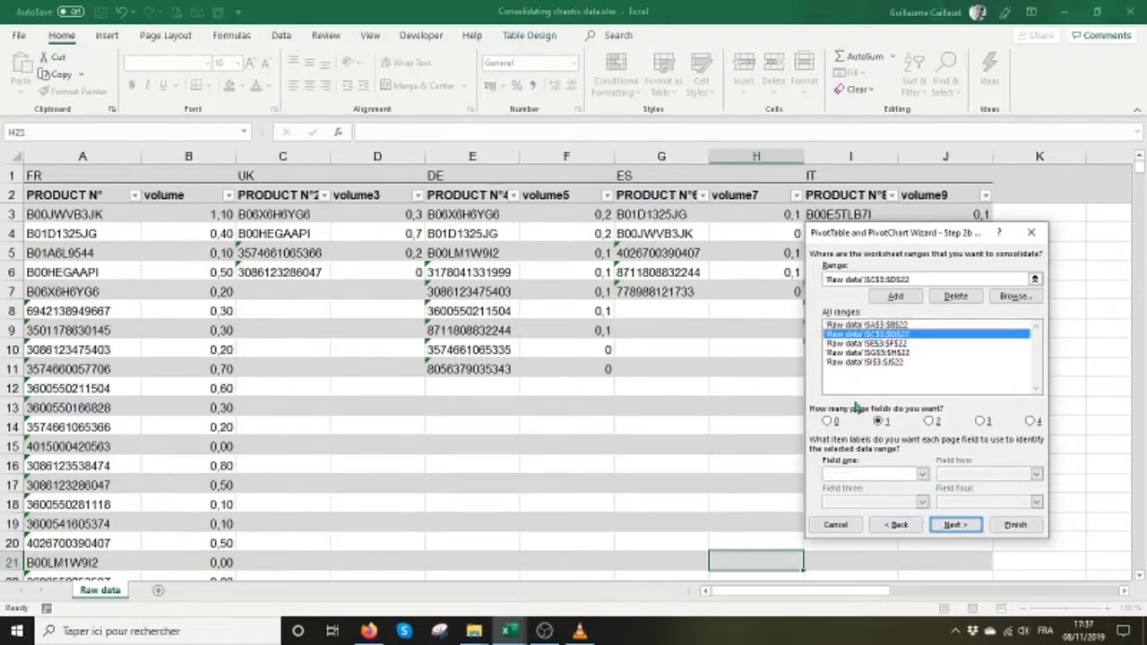
left_click(849, 473)
left_click(868, 344)
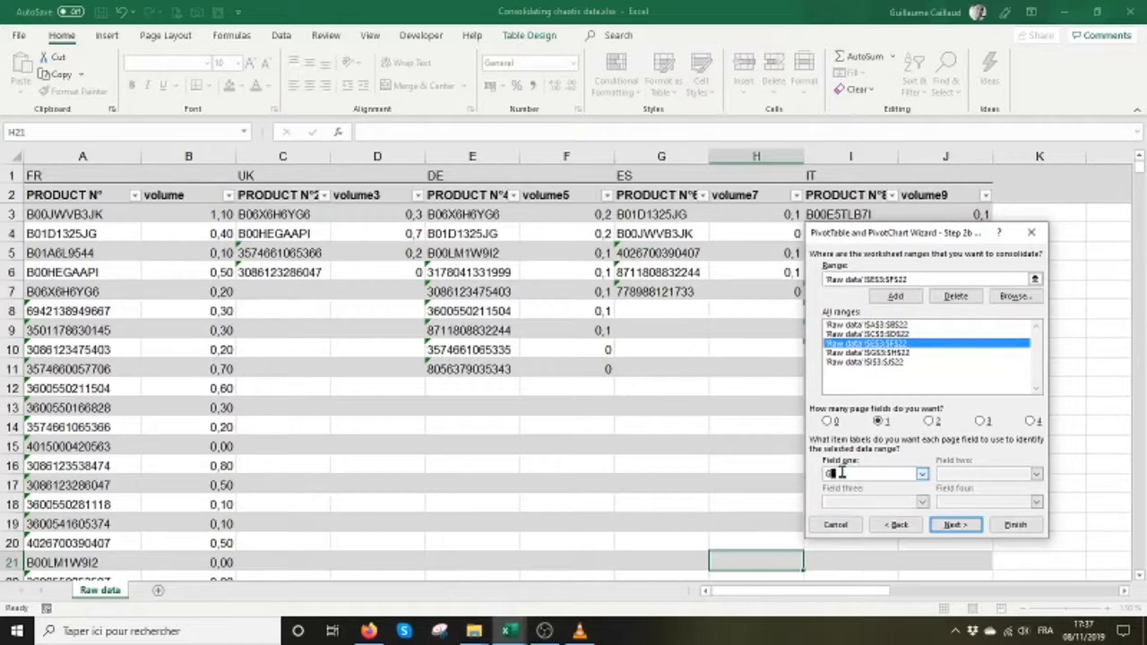
left_click(862, 353)
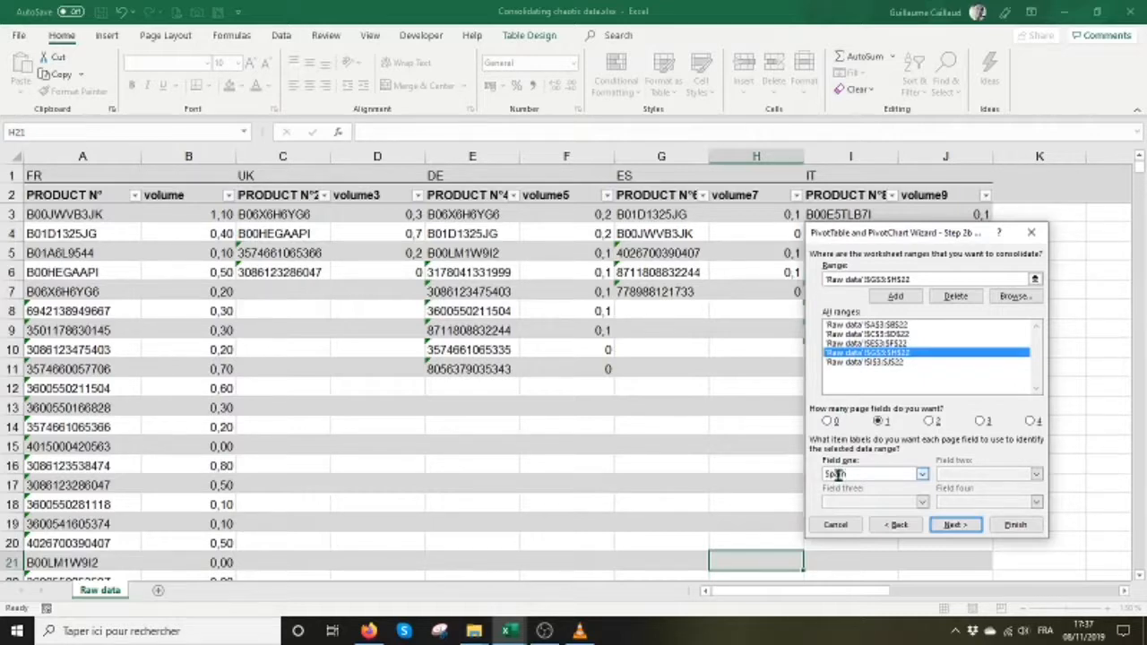
left_click(892, 365)
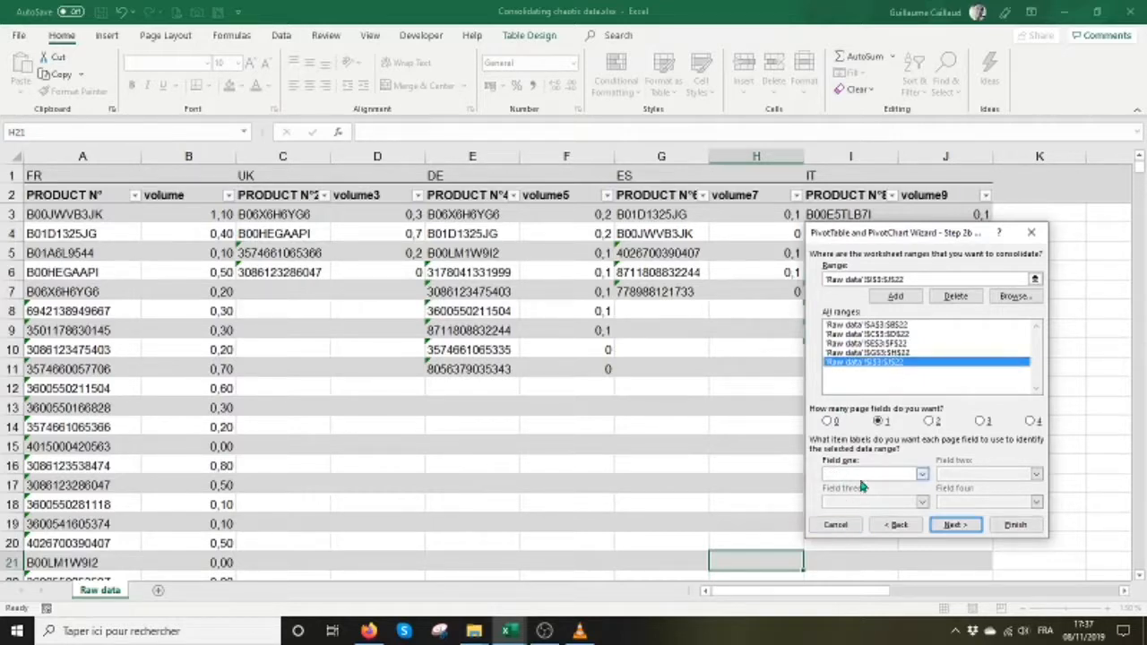
left_click(952, 525)
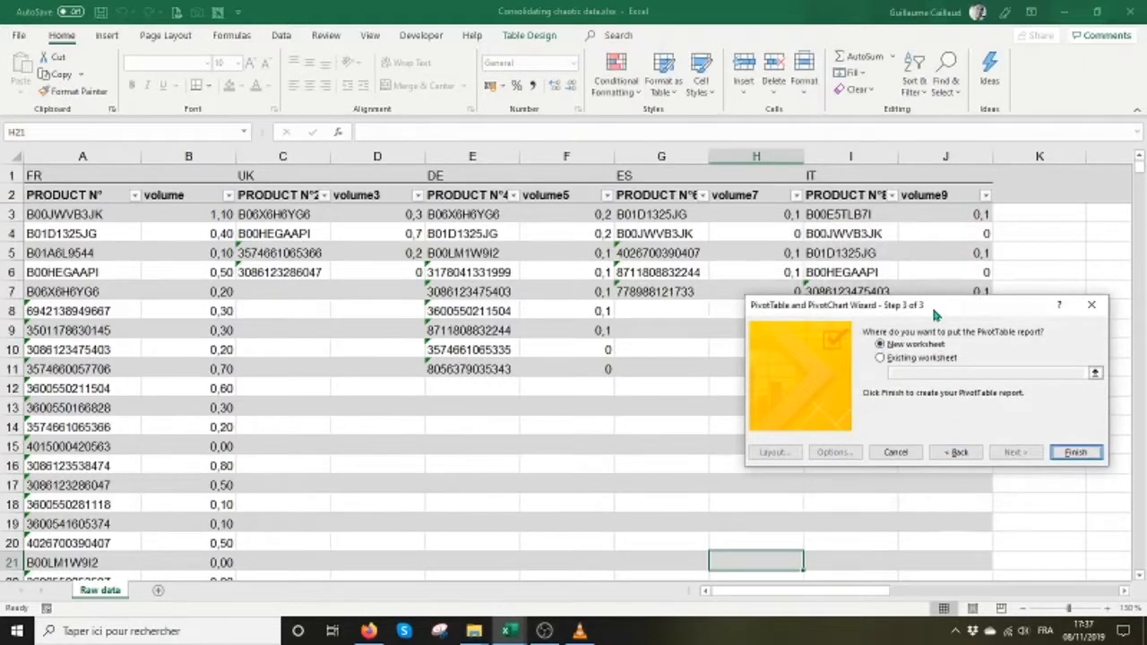
Place the PivotTable report on the existing Raw data worksheet at cell L3 and finish the wizard.
left_click_drag(933, 310, 886, 220)
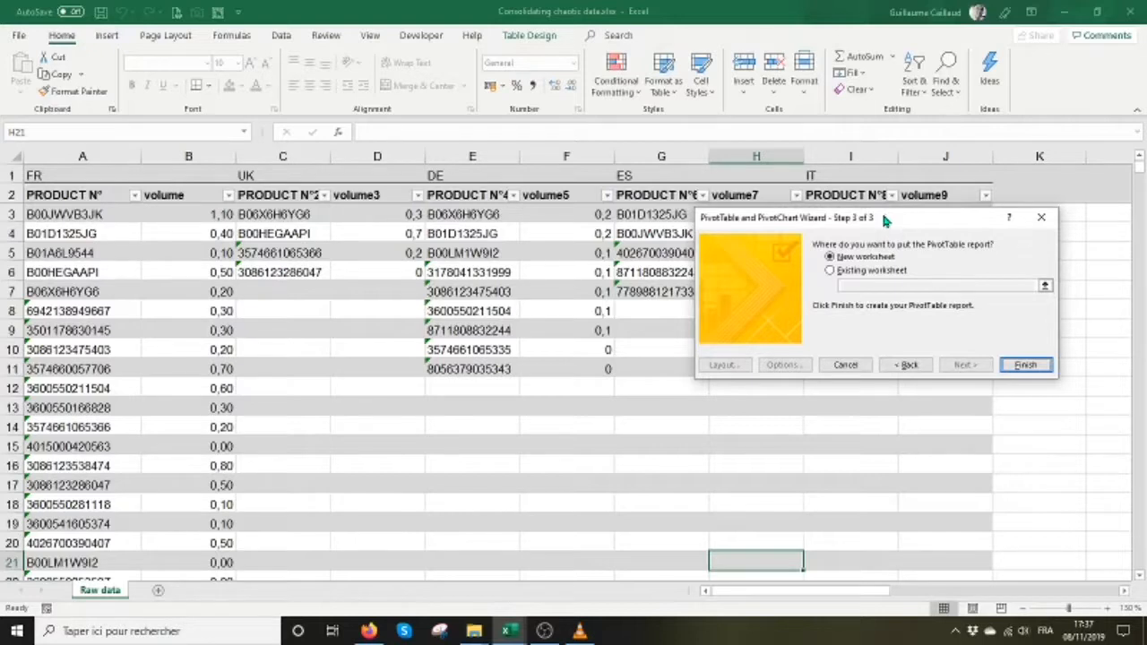
left_click(874, 272)
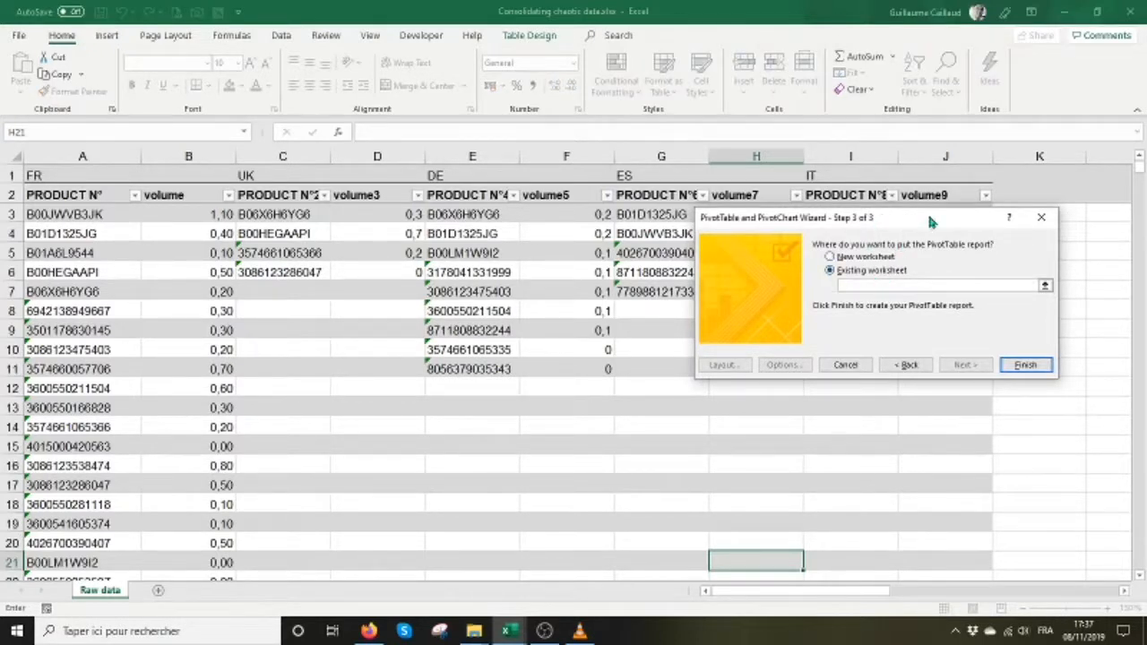
left_click(1105, 214)
left_click_drag(709, 246, 599, 243)
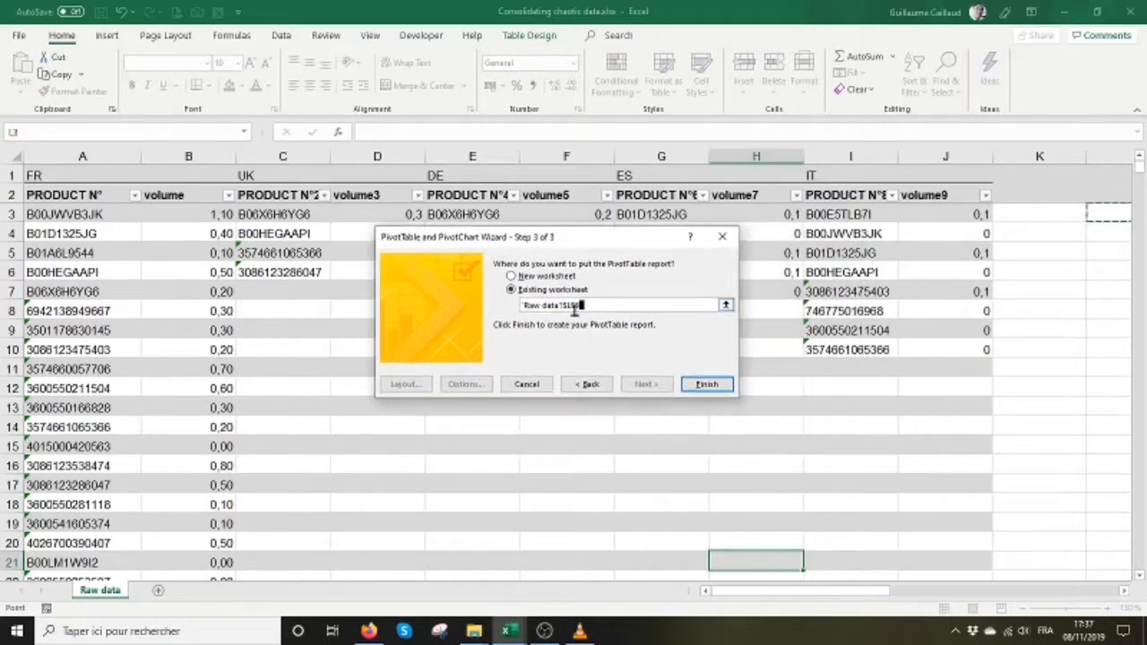
left_click(707, 385)
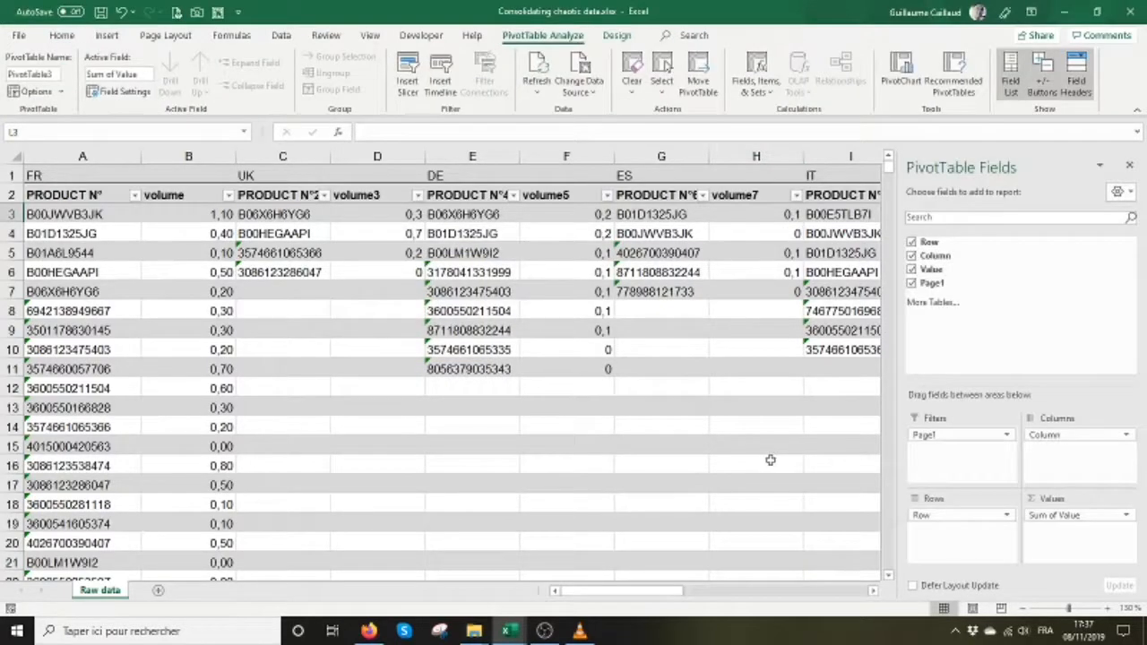
Narrow columns A to J of the raw country lists together so the PivotTable fits beside them.
left_click(464, 408)
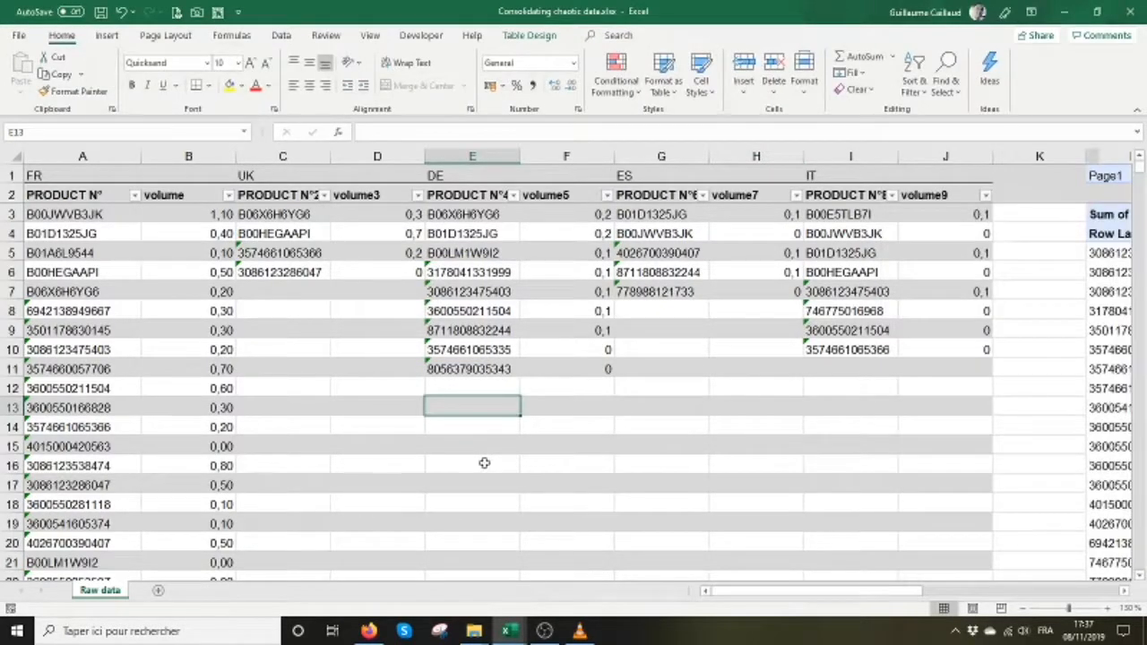
scroll(484, 462, "down", 3, "ctrl")
scroll(484, 464, "down", 1, "ctrl")
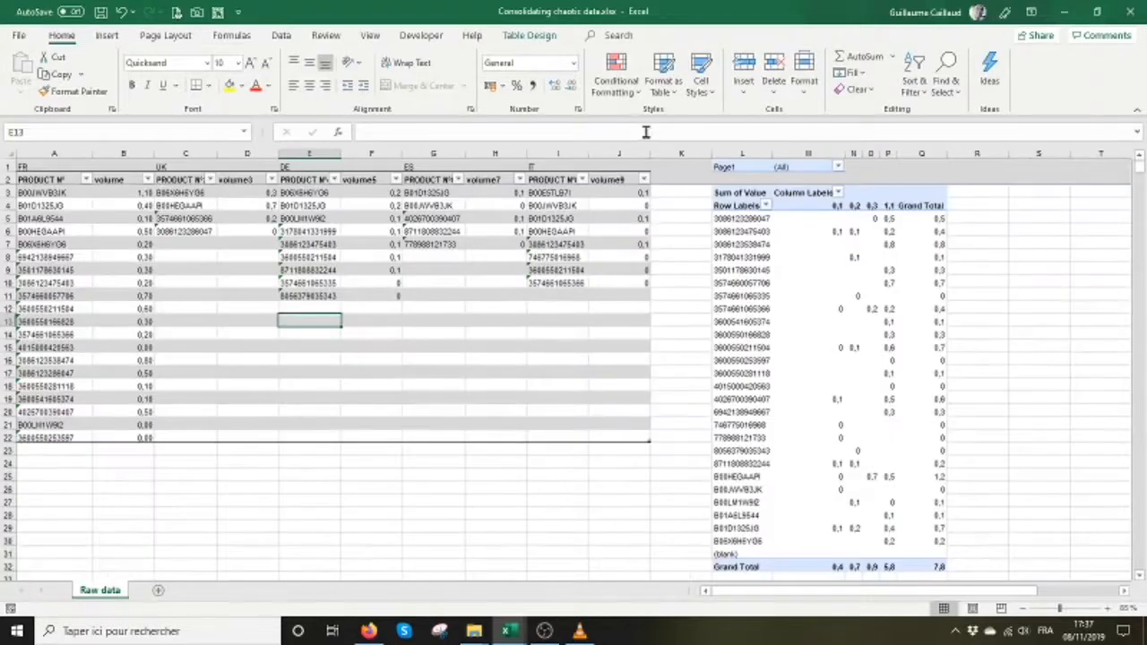
scroll(560, 310, "up", 1, "ctrl")
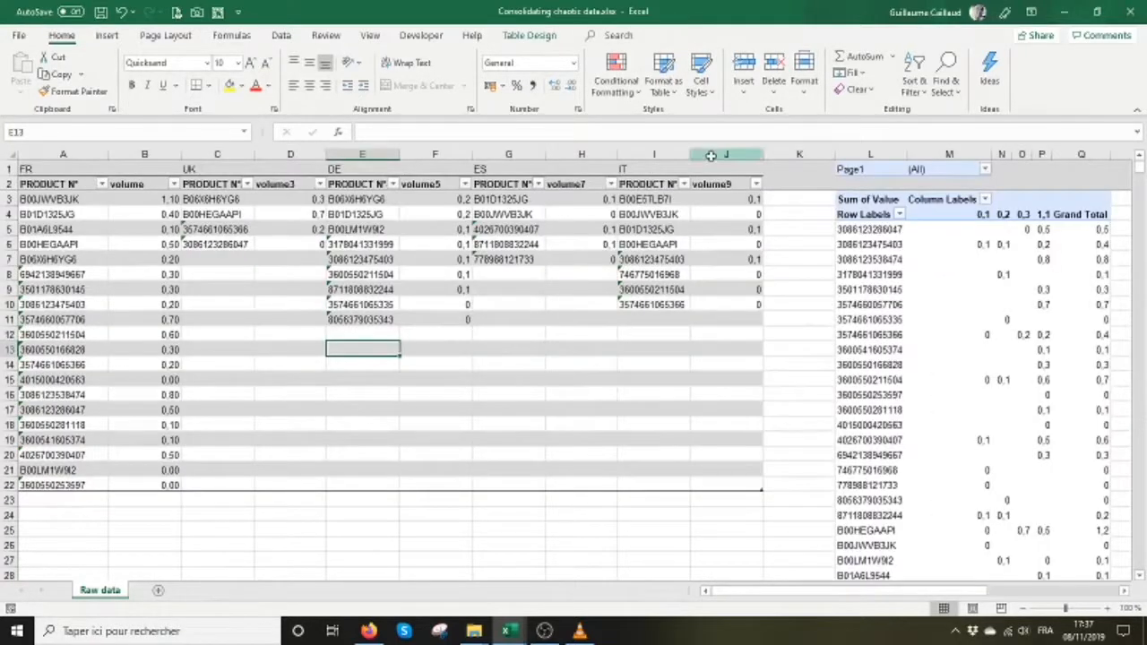
left_click_drag(726, 154, 18, 139)
left_click_drag(106, 154, 70, 154)
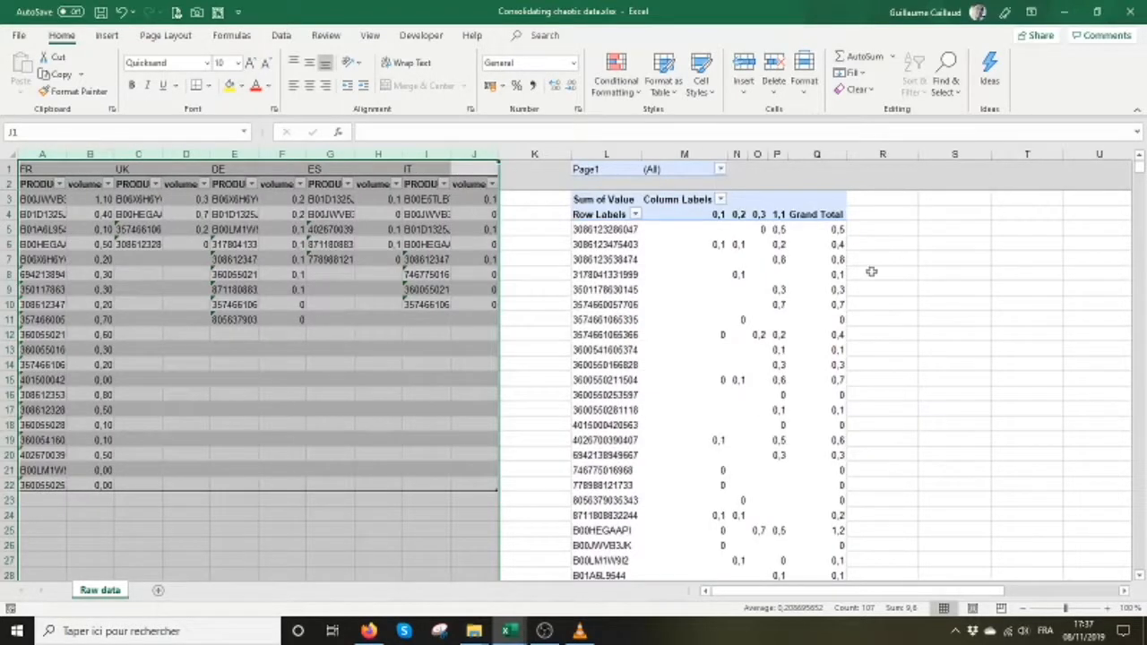
Remove the Column field from the PivotTable's column area.
left_click(627, 320)
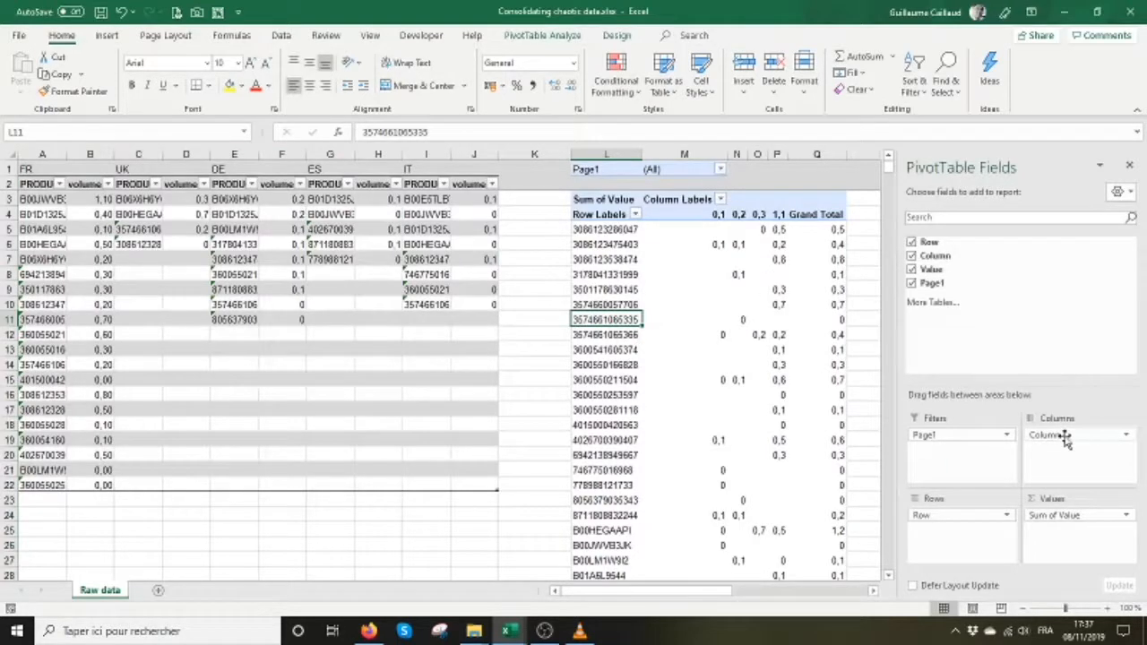
left_click_drag(1071, 435, 948, 284)
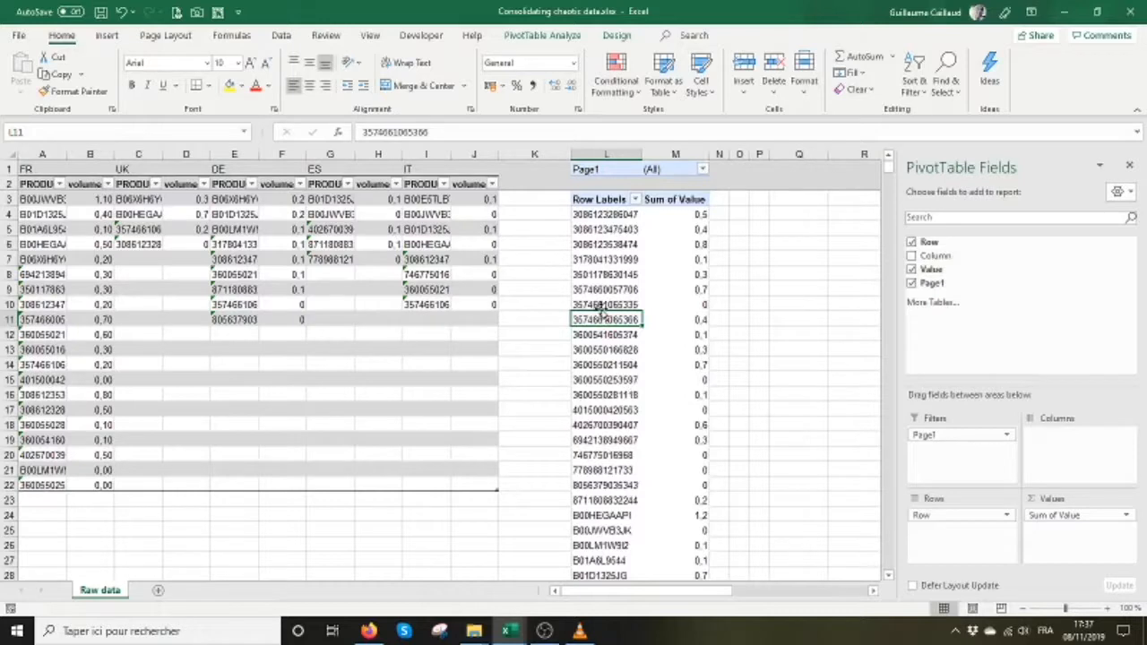
Examine the consolidated product numbers and compare their zero volumes with the last entries of the FR list.
left_click(607, 219)
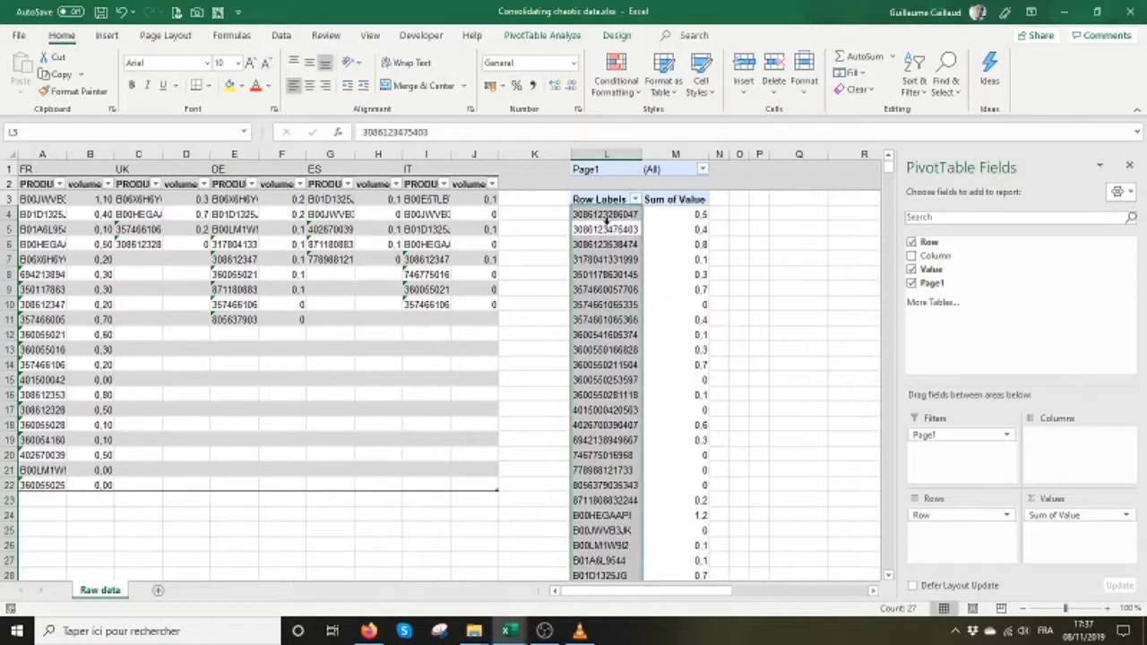
scroll(610, 396, "down", 2)
scroll(610, 395, "up", 2)
left_click_drag(689, 307, 614, 307)
left_click_drag(683, 411, 602, 416)
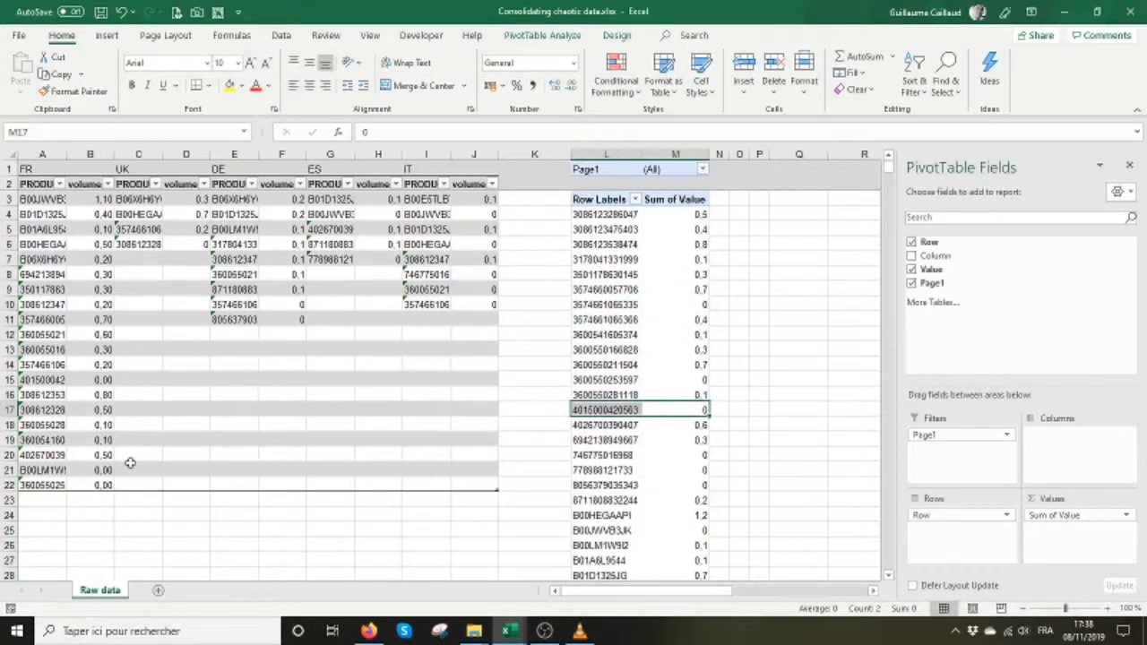
left_click_drag(104, 472, 104, 486)
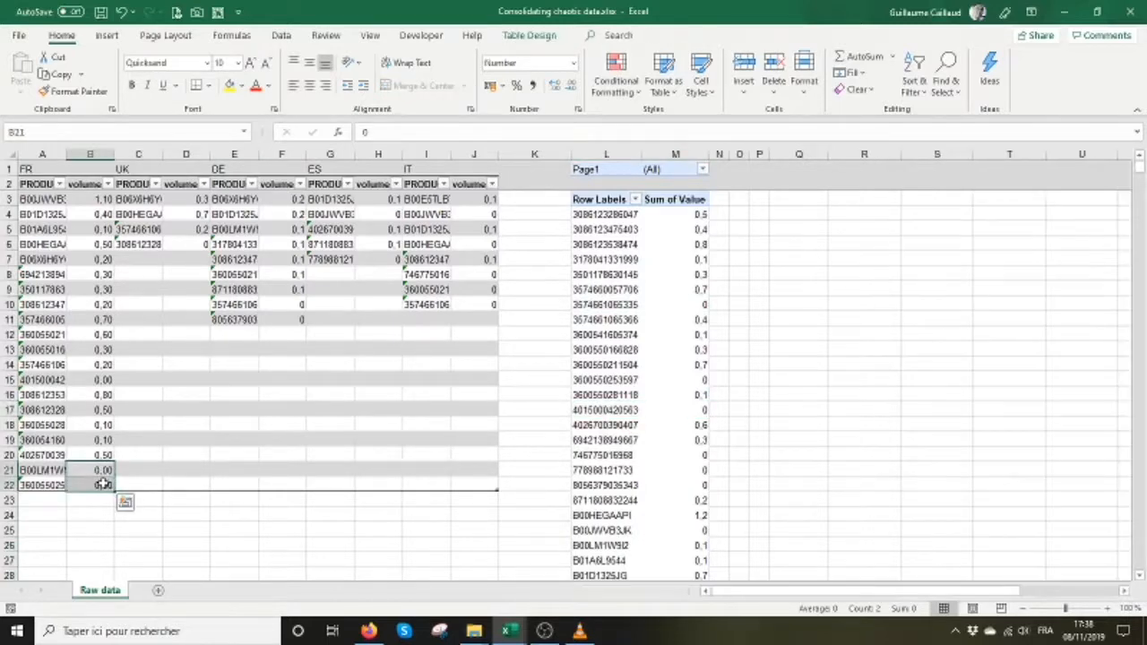
left_click(609, 414)
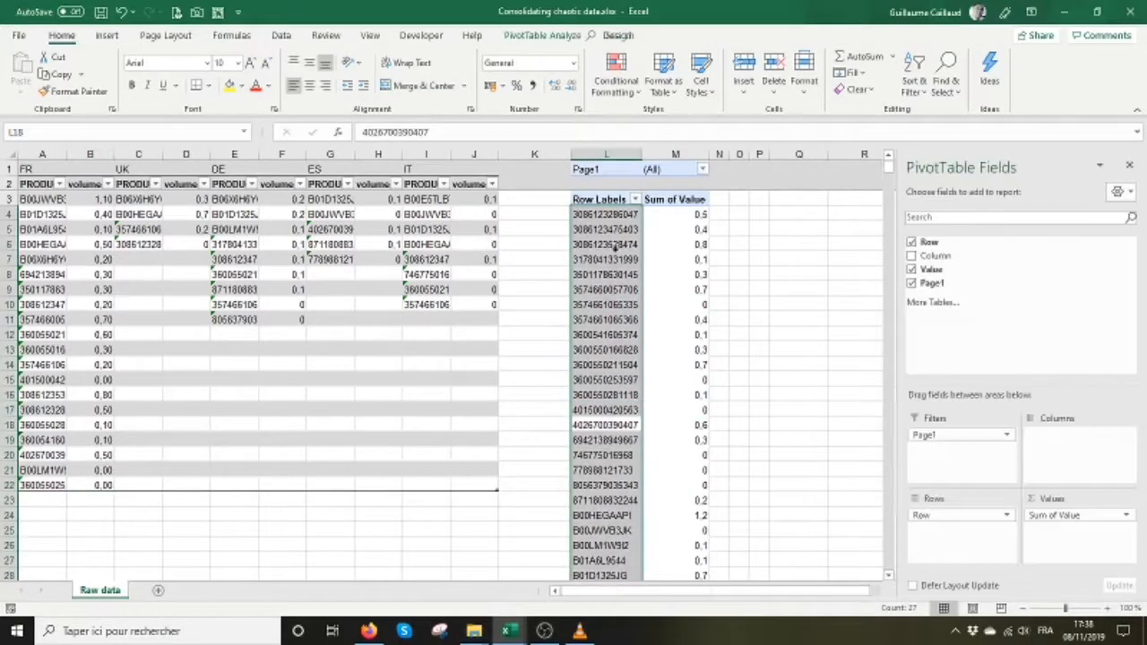
Rename the PivotTable's row header as Product Numbers and its value header as Volumes.
left_click(607, 198)
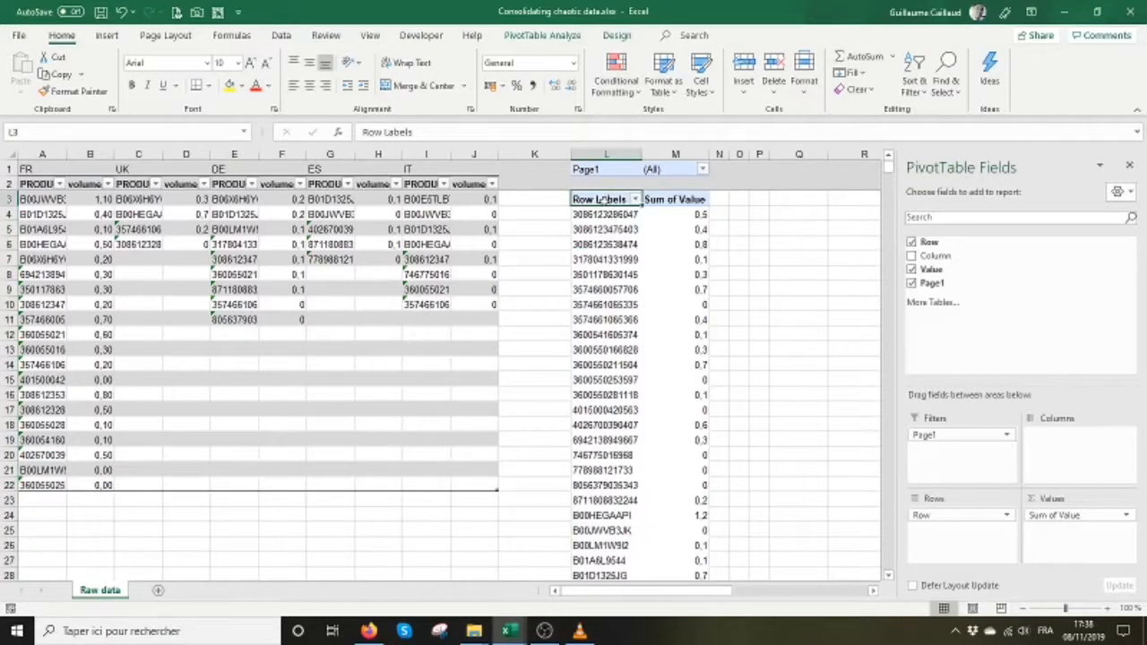
type("Prod")
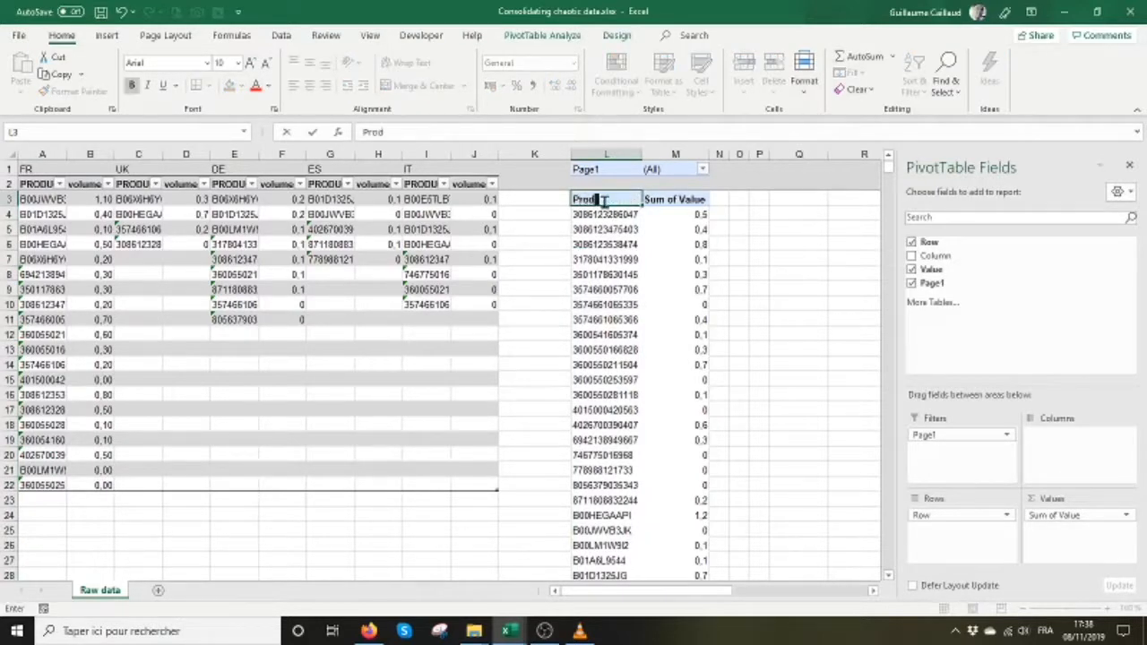
type("uct Numbers")
key("Tab")
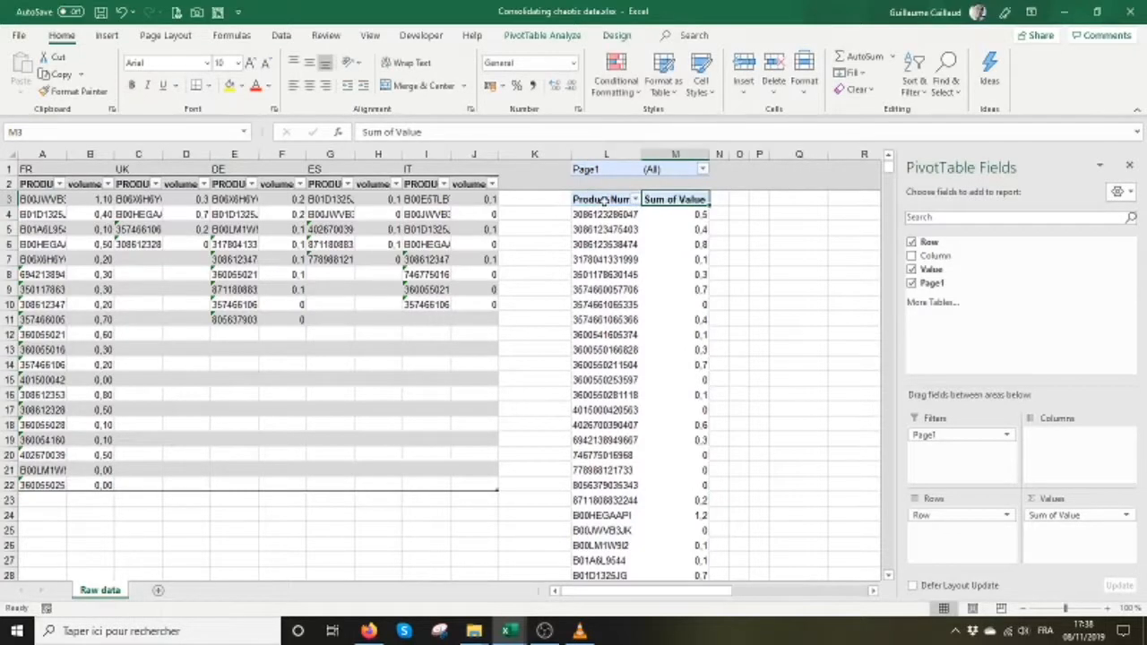
type("Volumes")
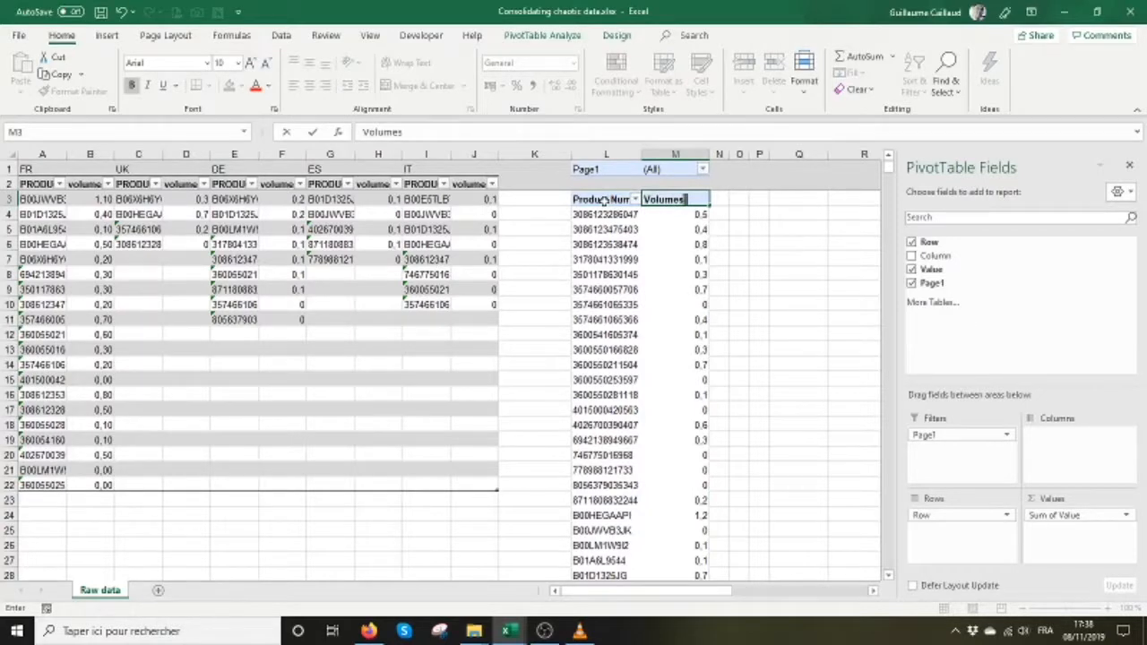
key("Tab")
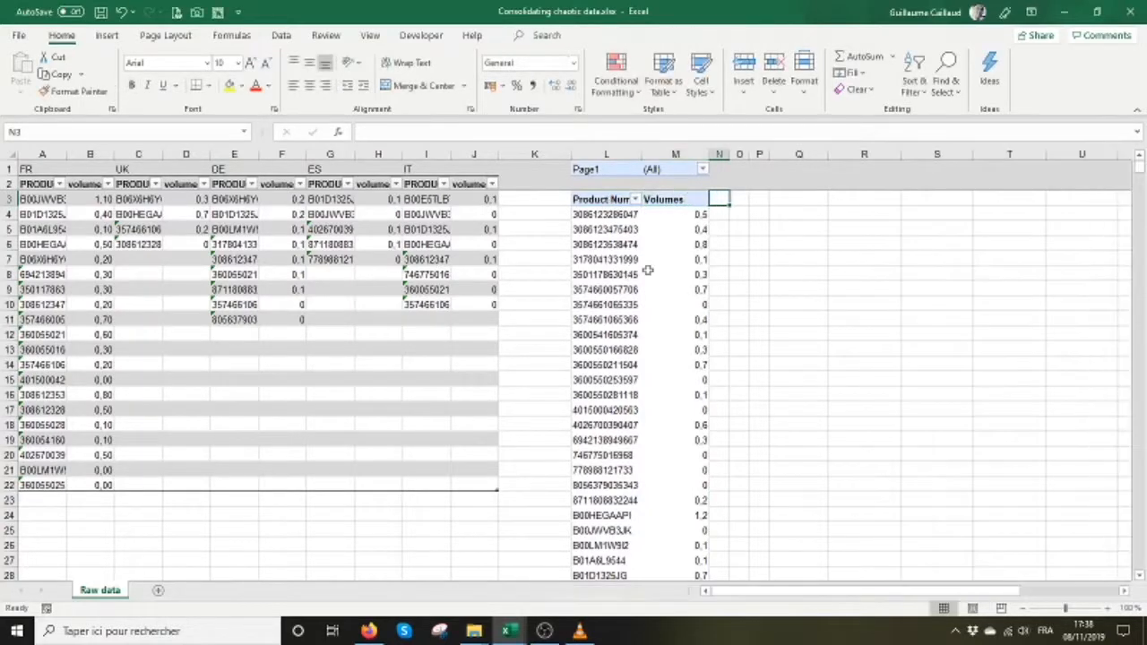
Filter the PivotTable's Page1 field to France and set it back to all countries.
left_click(690, 170)
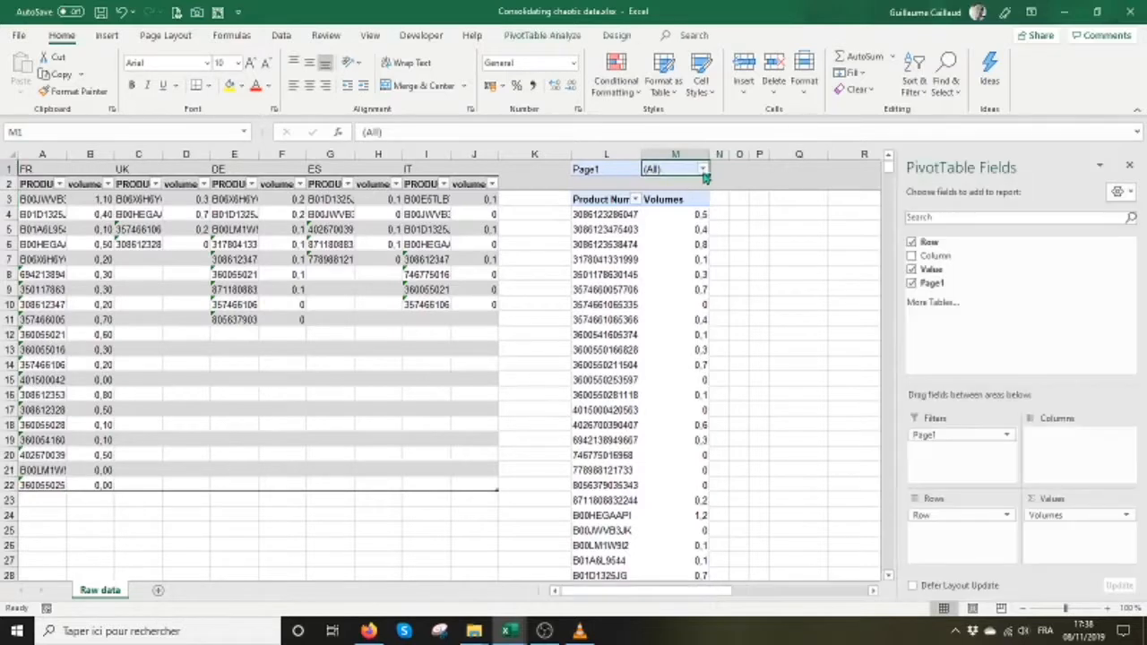
left_click(703, 170)
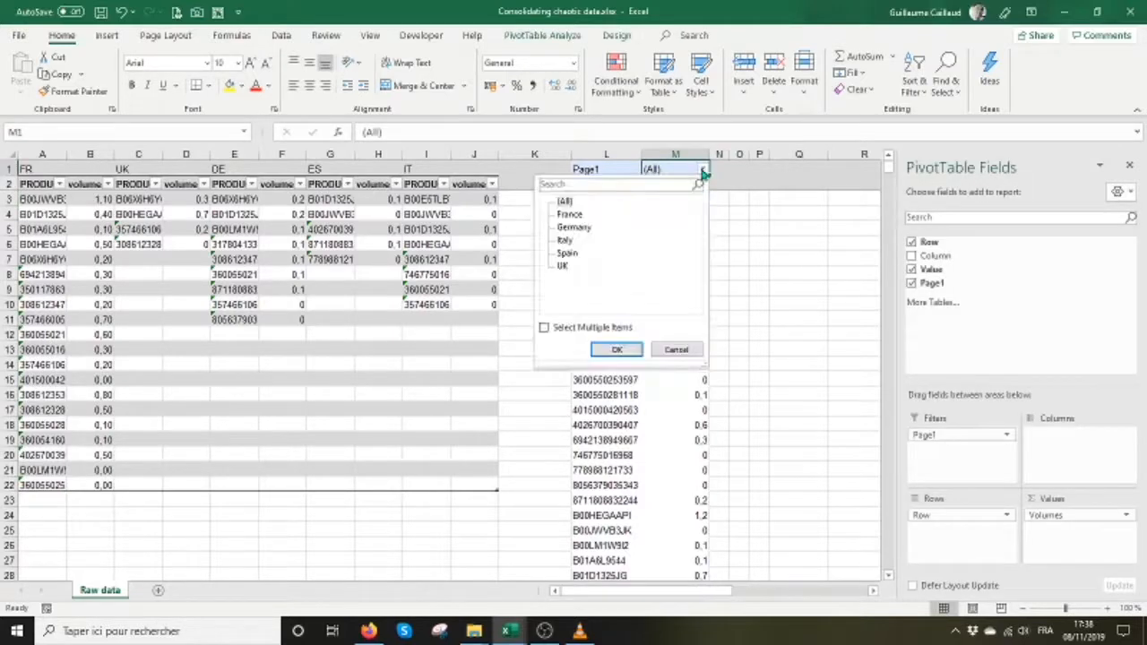
left_click(574, 226)
left_click(616, 350)
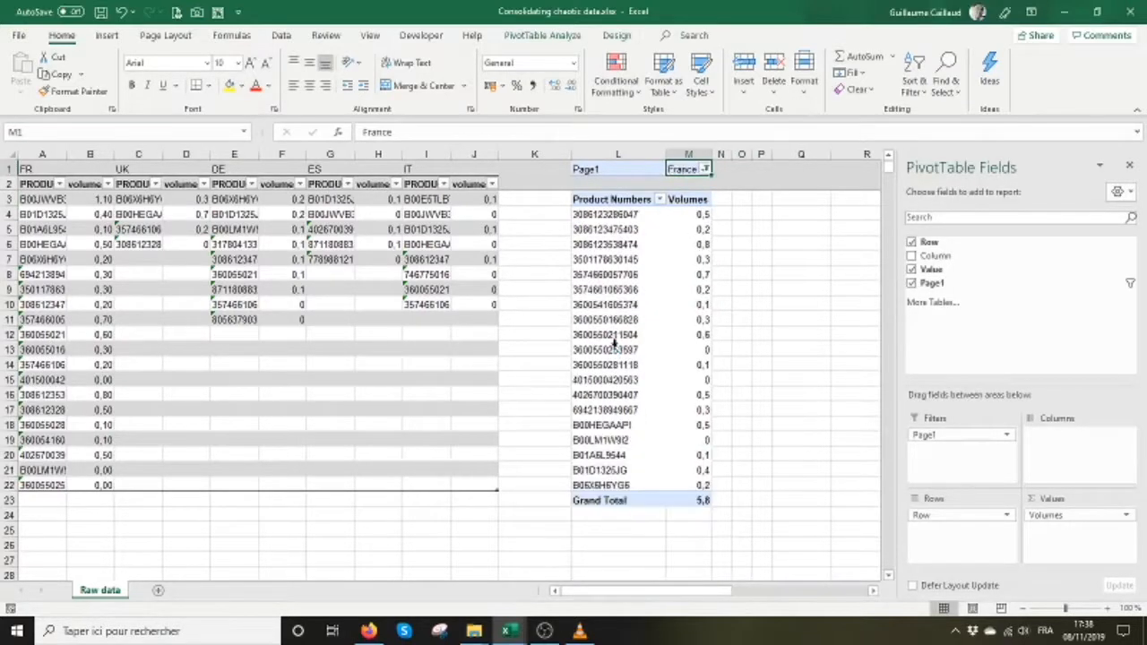
left_click(705, 170)
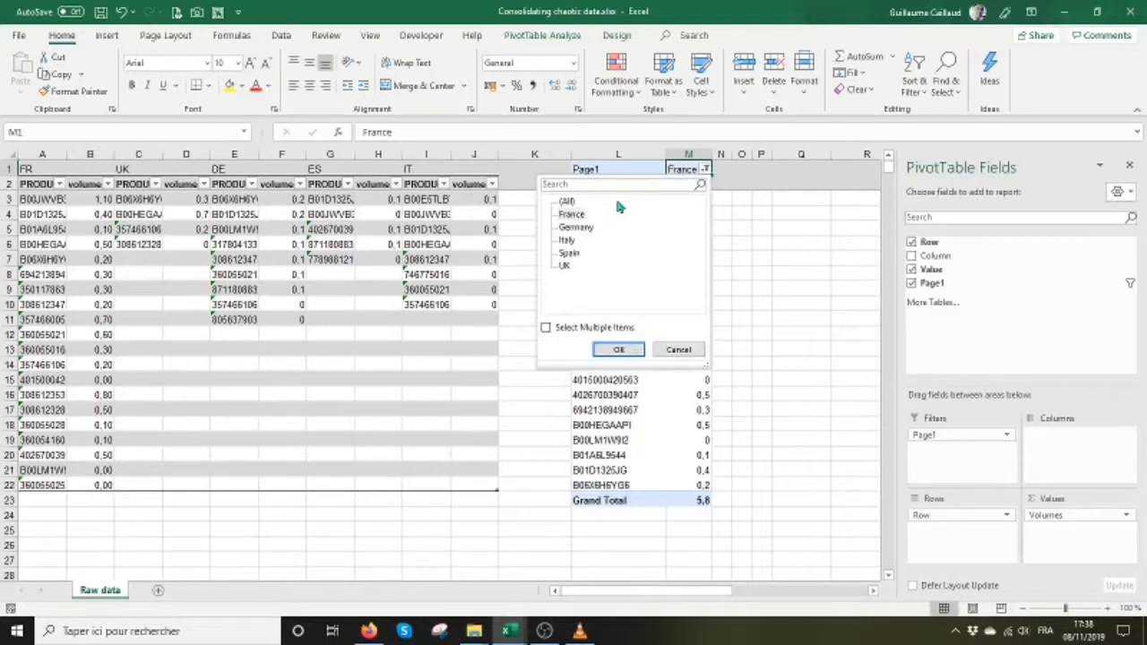
left_click(624, 351)
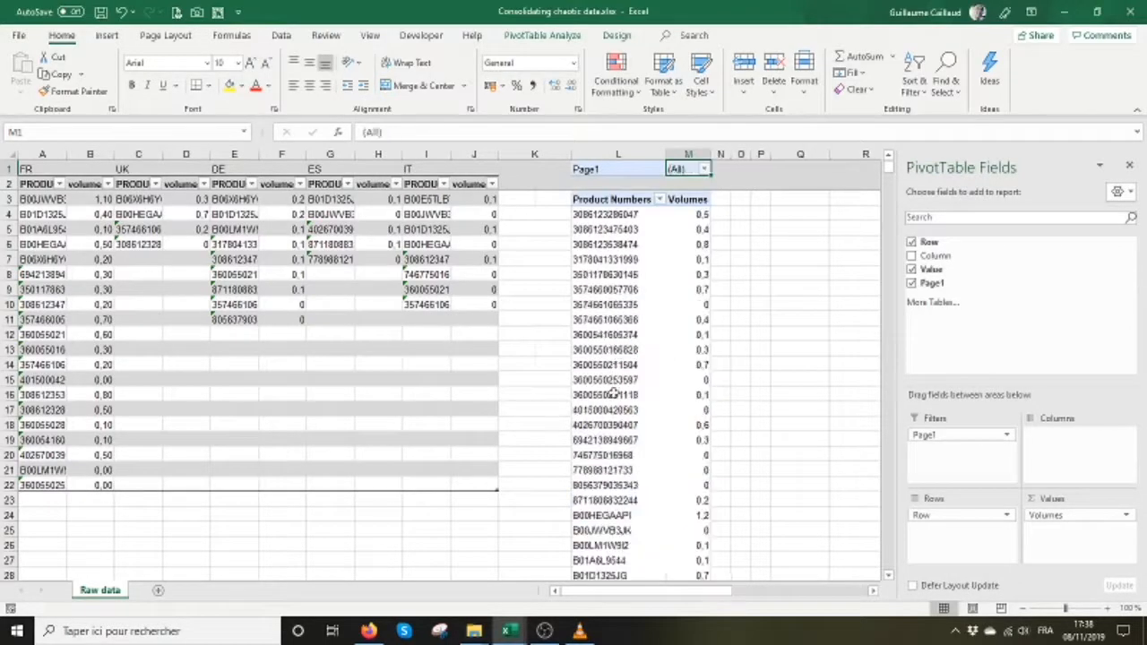
Review the consolidated volumes down to the grand total and open the Details sheet.
scroll(621, 385, "down", 2)
scroll(622, 388, "up", 2)
scroll(607, 333, "down", 3)
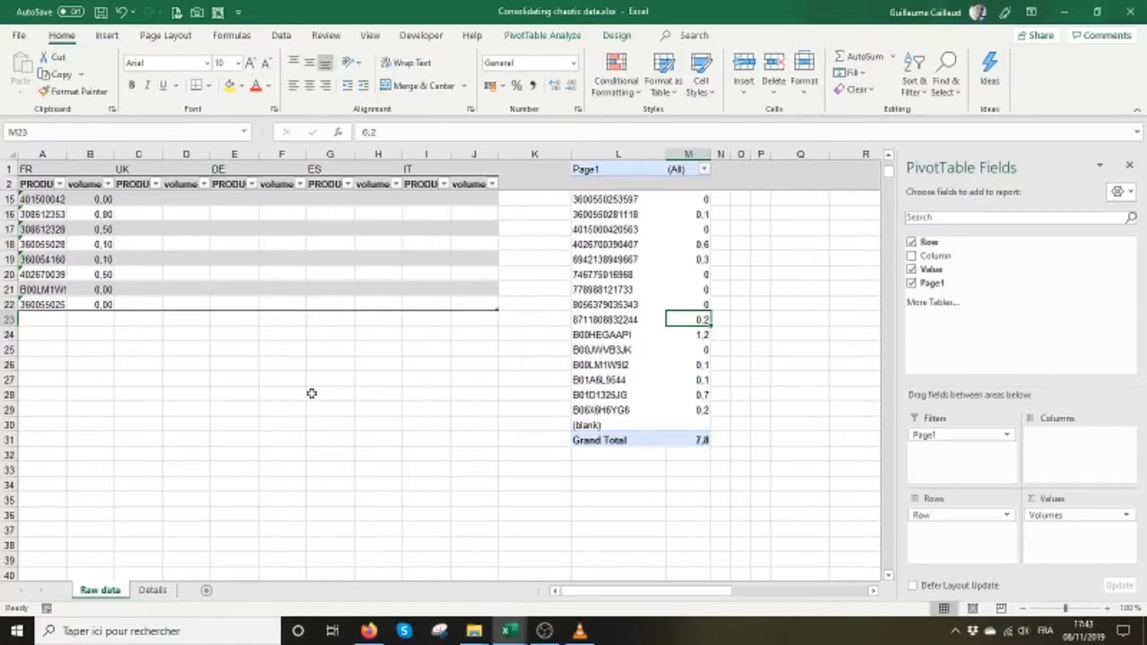
left_click(151, 591)
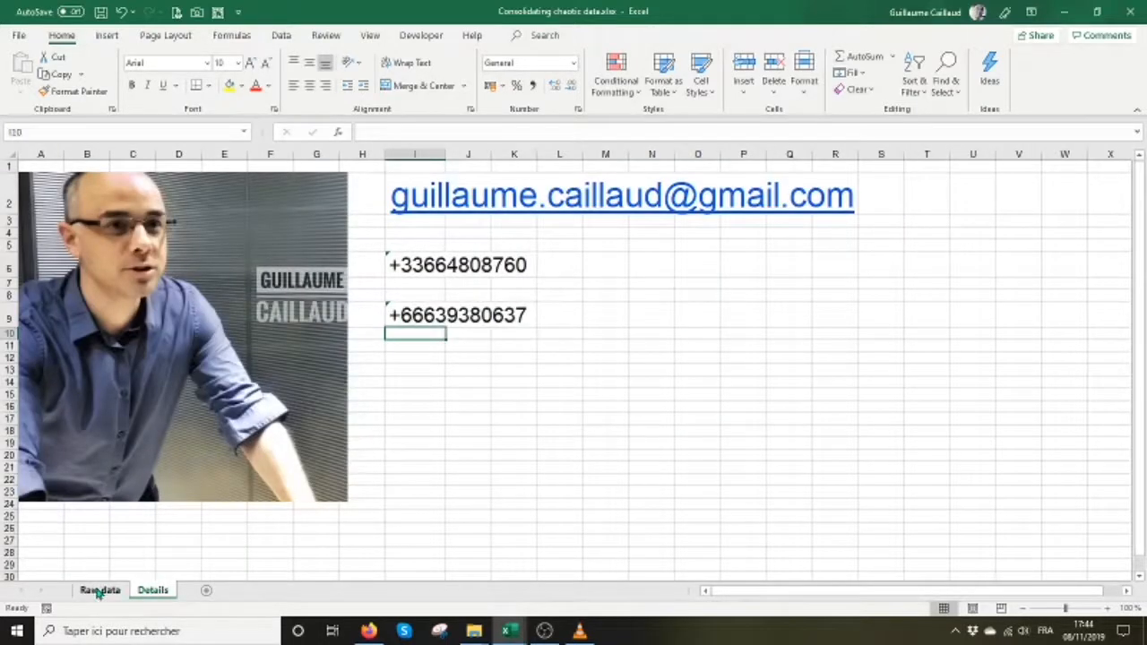